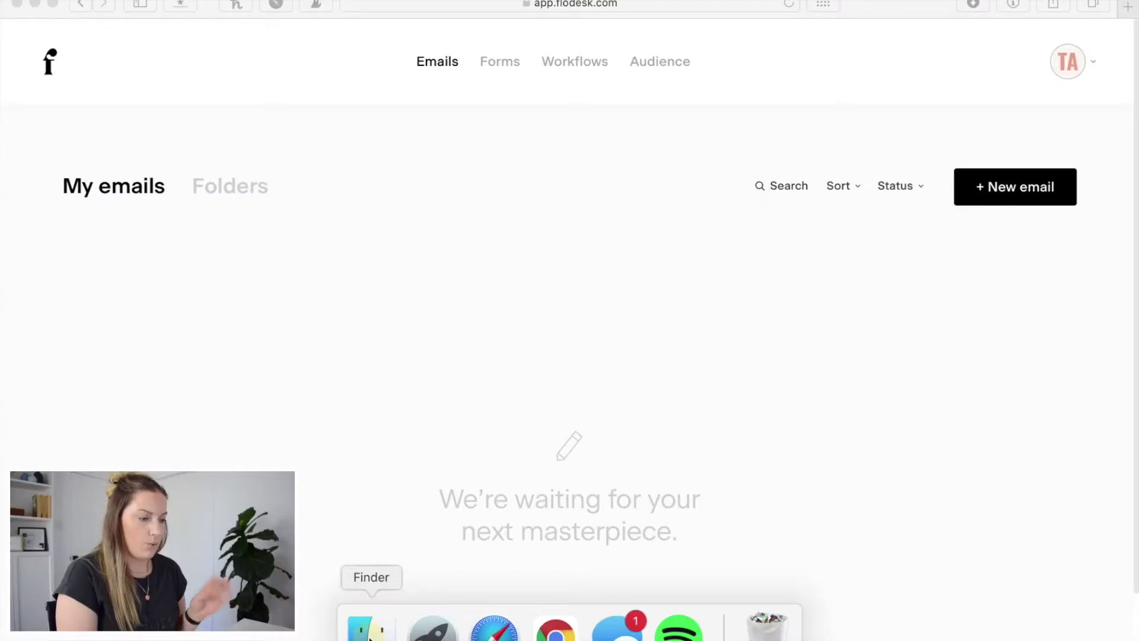
# Step: Preview the thank-you freebie PDF and the iPhone Shortcut Icons image from Downloads
pyautogui.click(365, 629)
pyautogui.moveTo(540, 94); pyautogui.dragTo(518, 18)
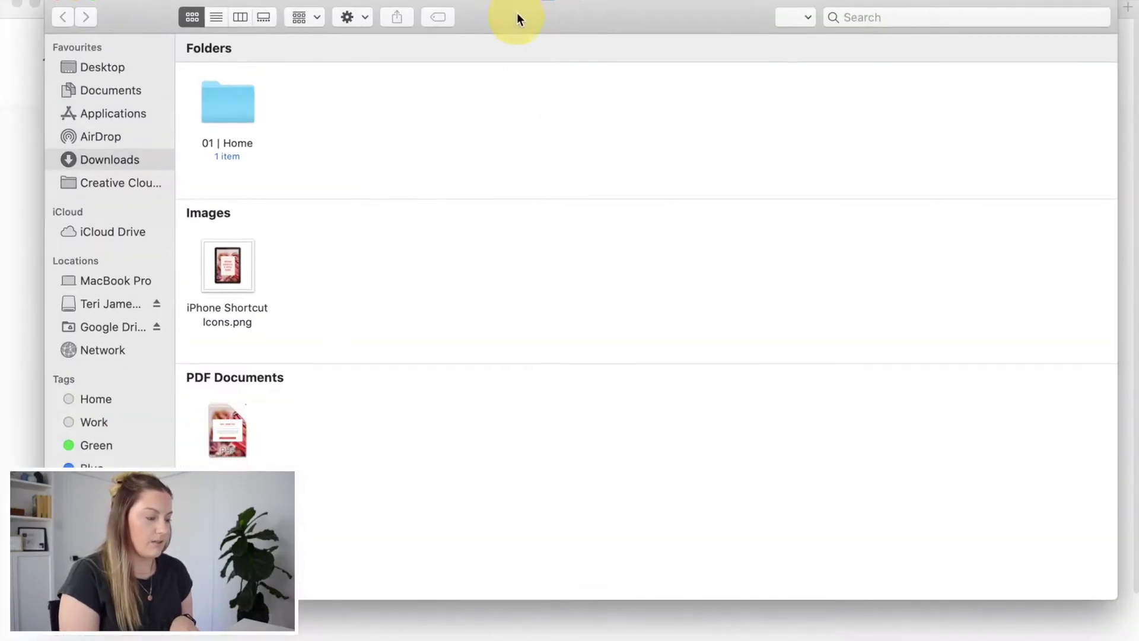
pyautogui.doubleClick(224, 438)
pyautogui.scroll(-10, 260, 432)
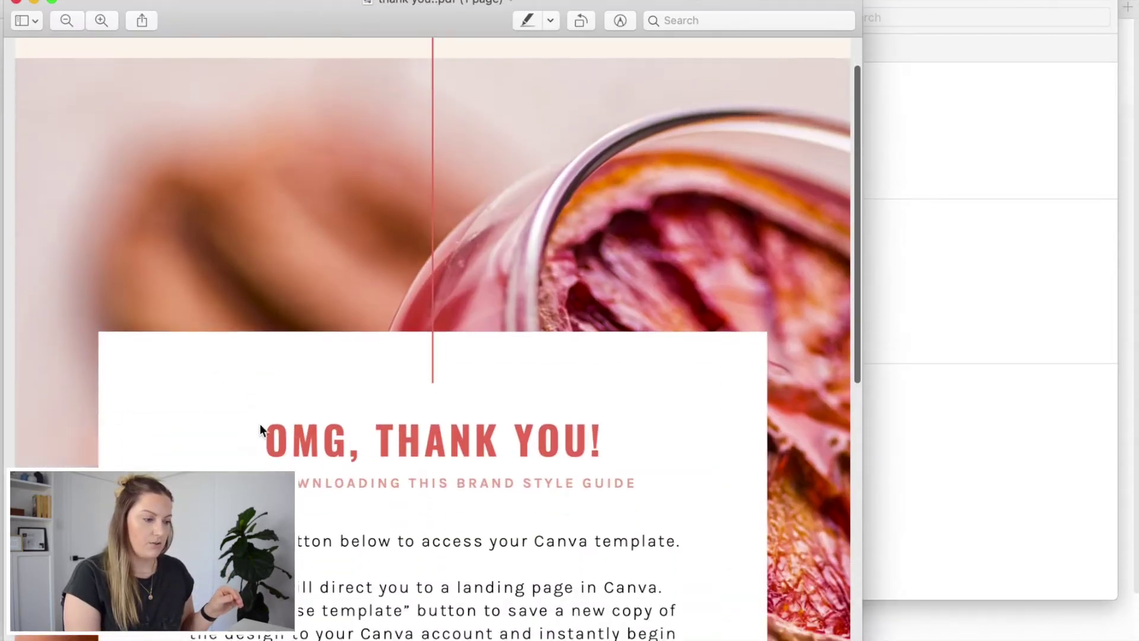
pyautogui.scroll(9, 50, 127)
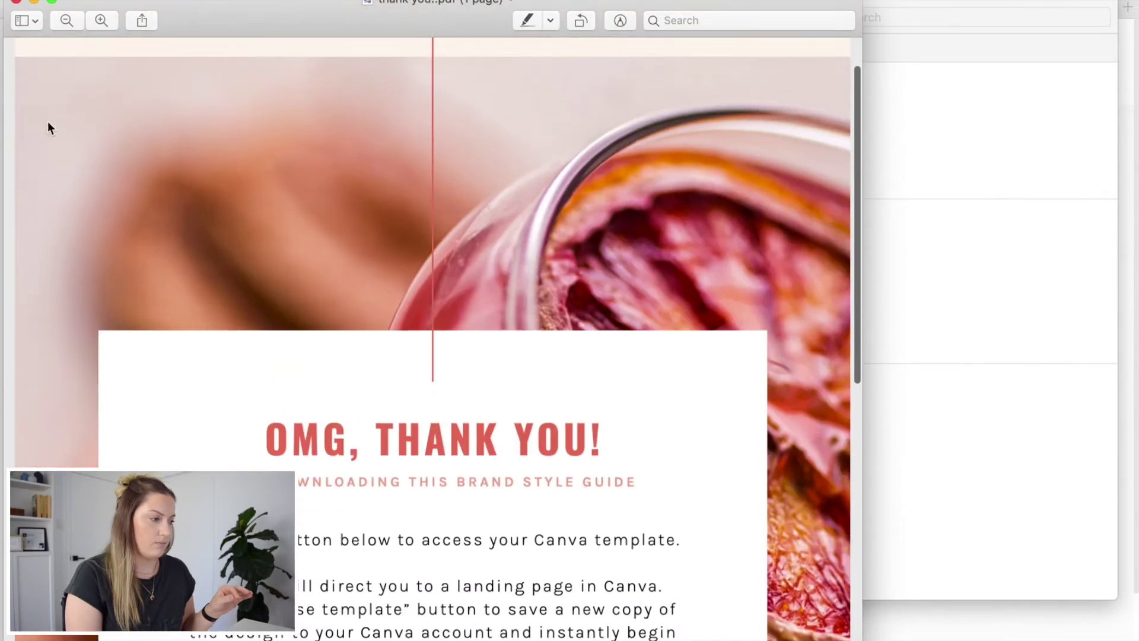
pyautogui.click(16, 2)
pyautogui.click(433, 299)
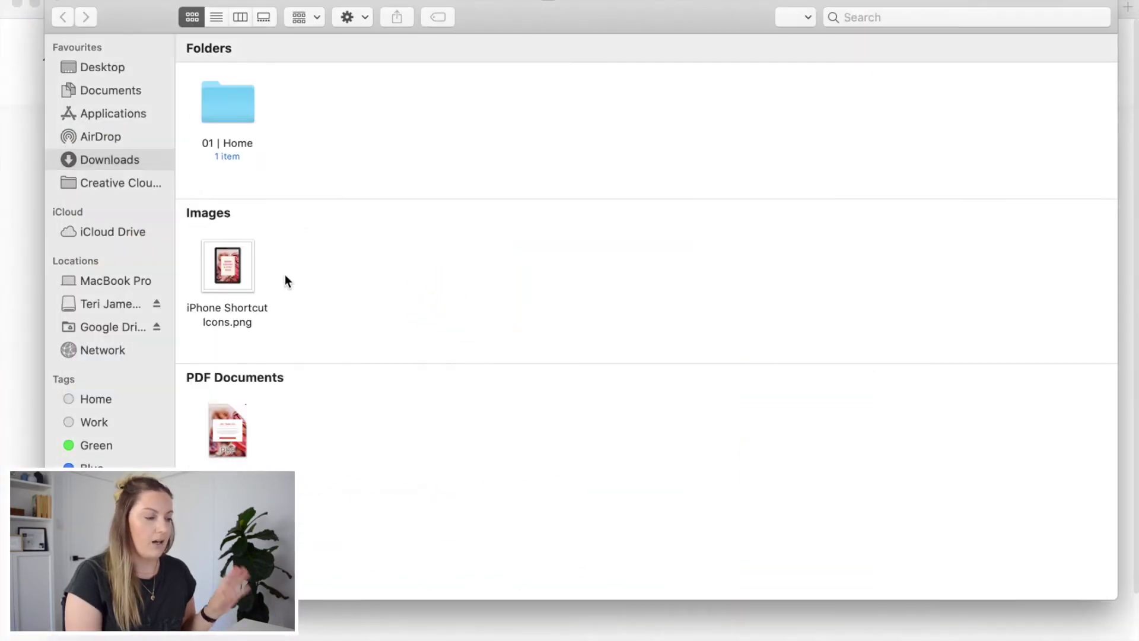
pyautogui.doubleClick(241, 268)
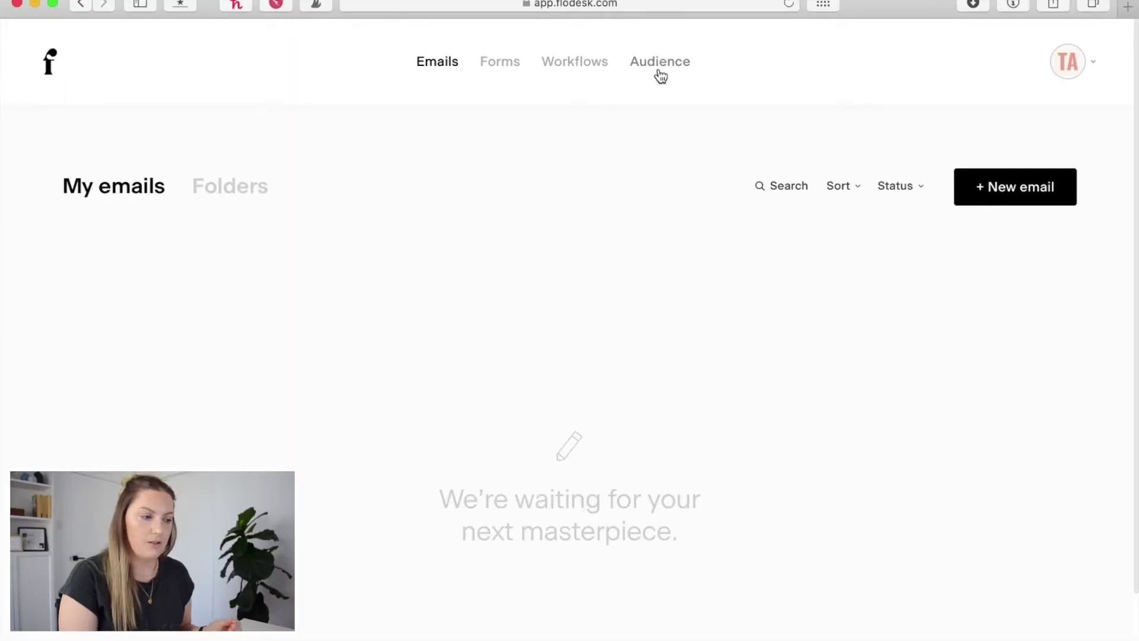
# Step: Add a new audience segment named 'Brand Guide' with the light-blue colour
pyautogui.click(659, 67)
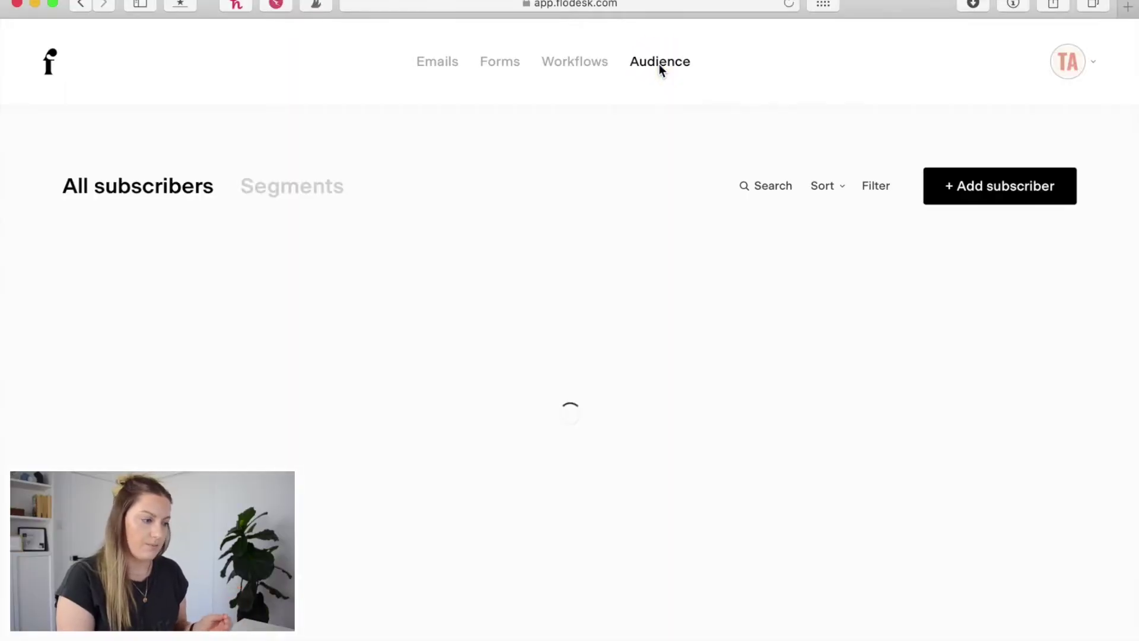
pyautogui.click(306, 190)
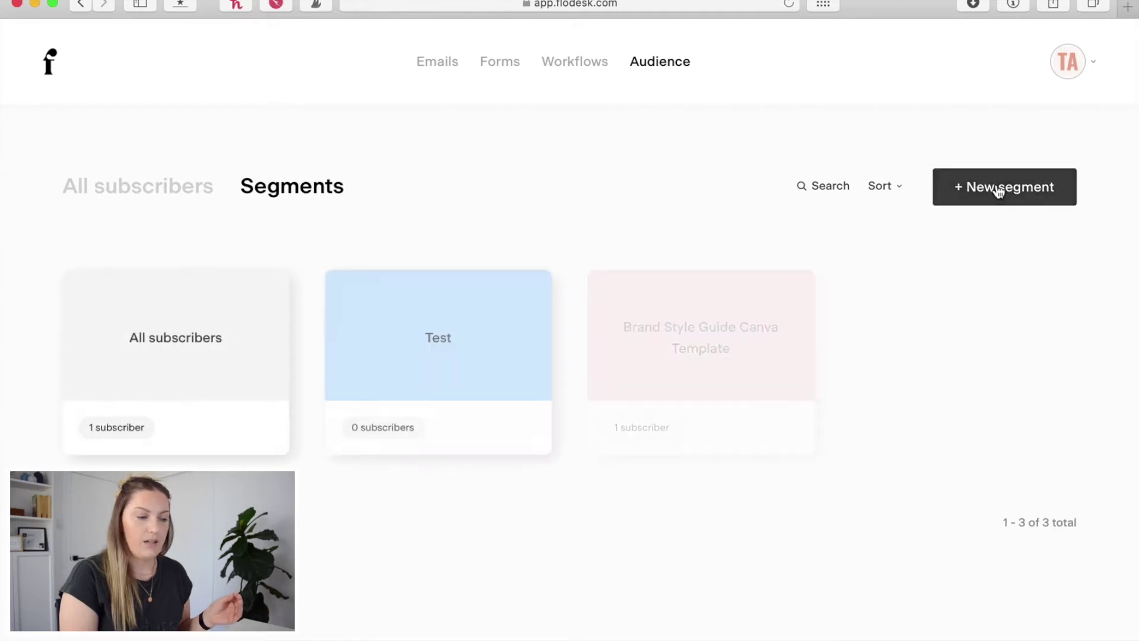
pyautogui.click(996, 187)
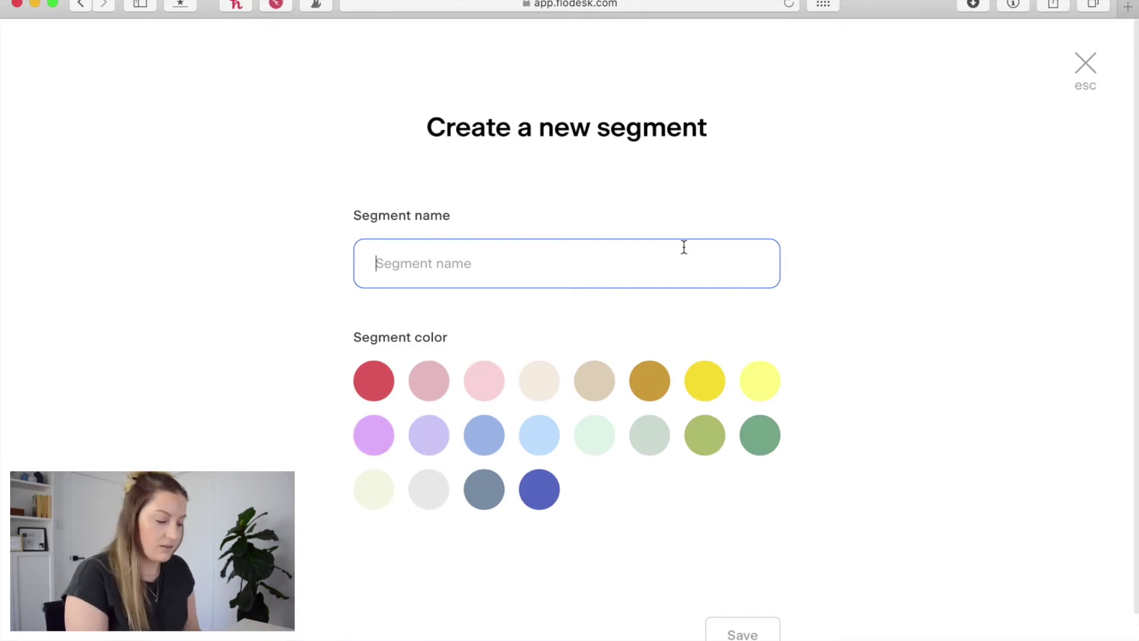
pyautogui.write('Brand Guide')
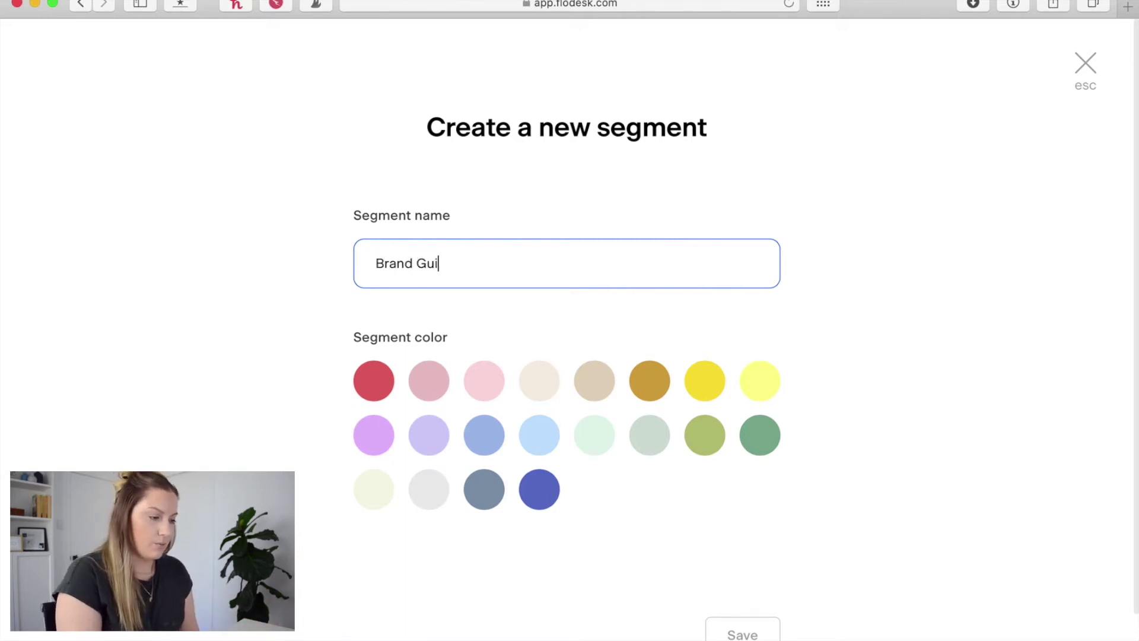
pyautogui.click(547, 444)
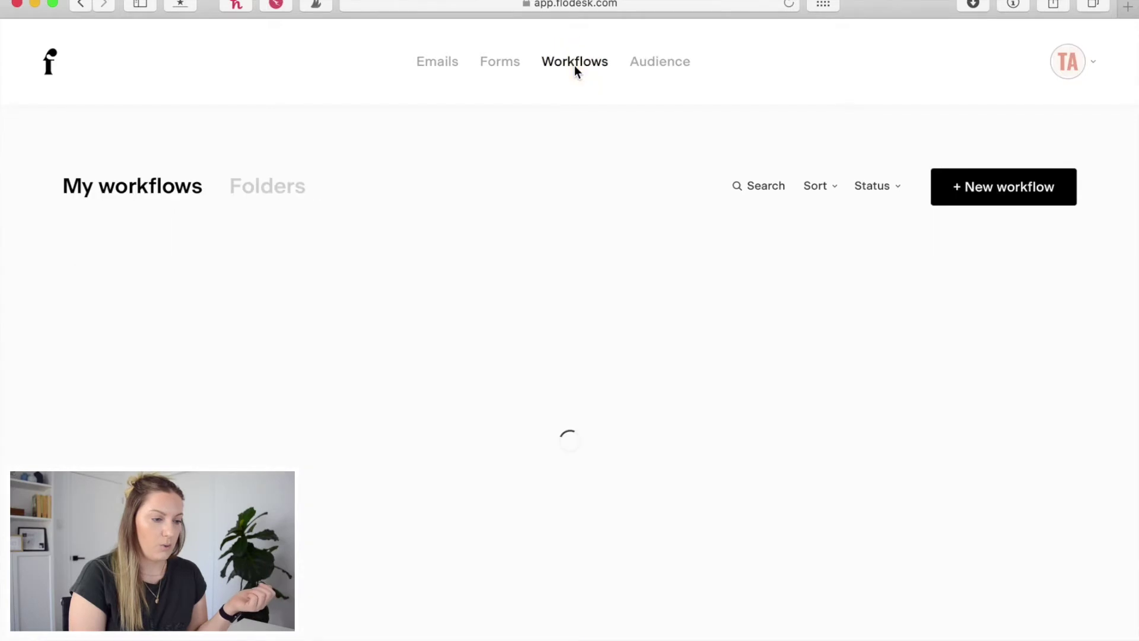
# Step: Start a new workflow from scratch, name it 'Brand Guide' and save it
pyautogui.click(1011, 188)
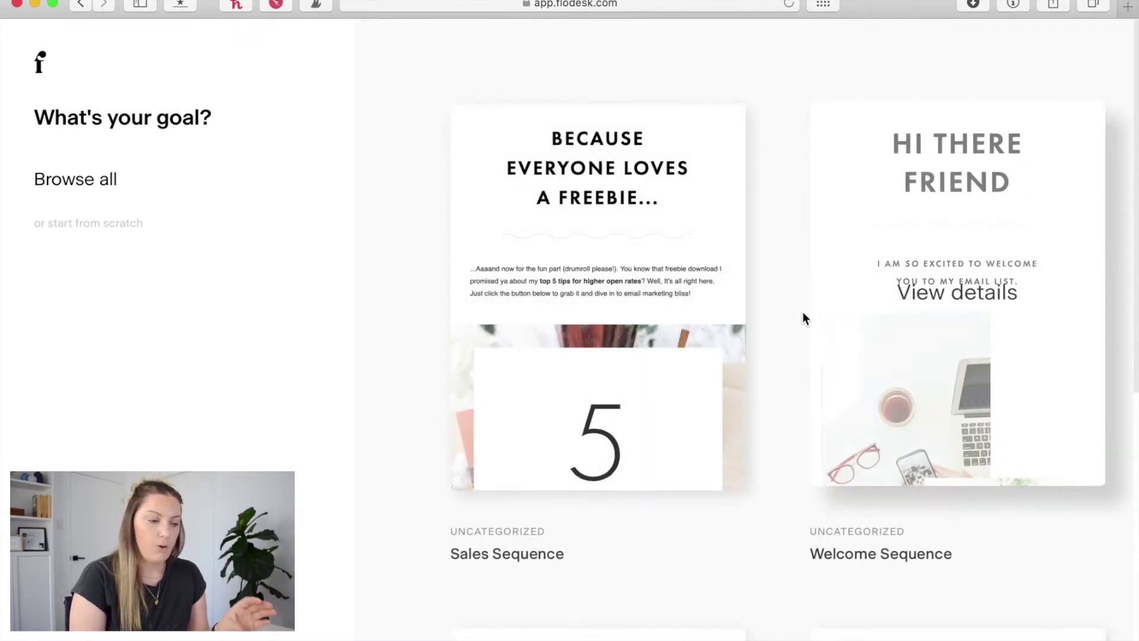
pyautogui.scroll(-8, 803, 314)
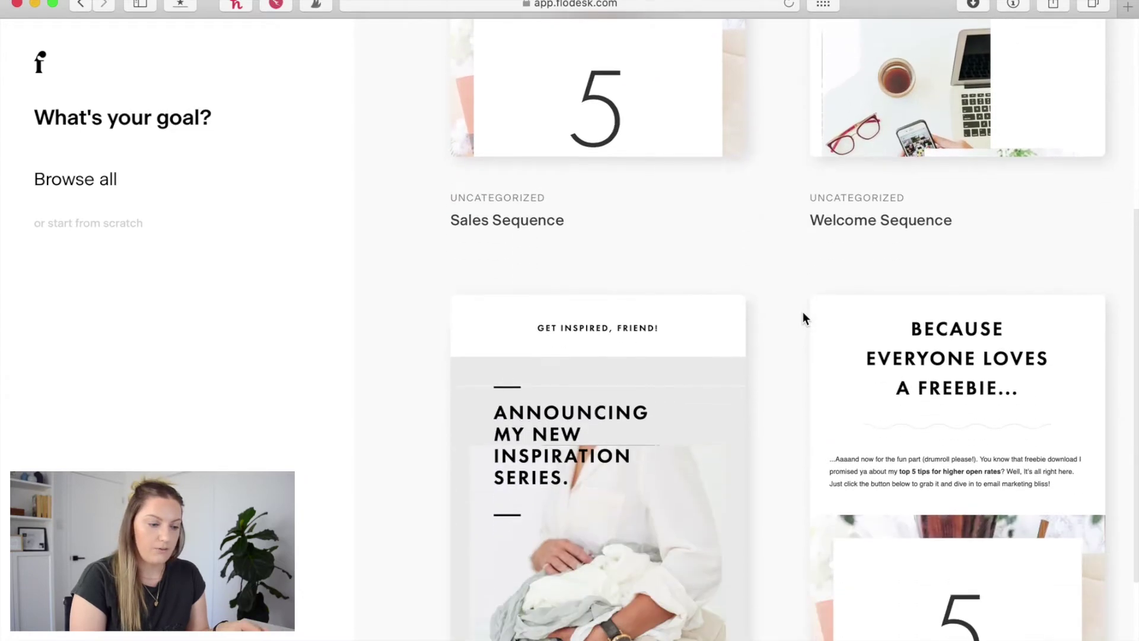
pyautogui.scroll(8, 802, 318)
pyautogui.scroll(-8, 803, 317)
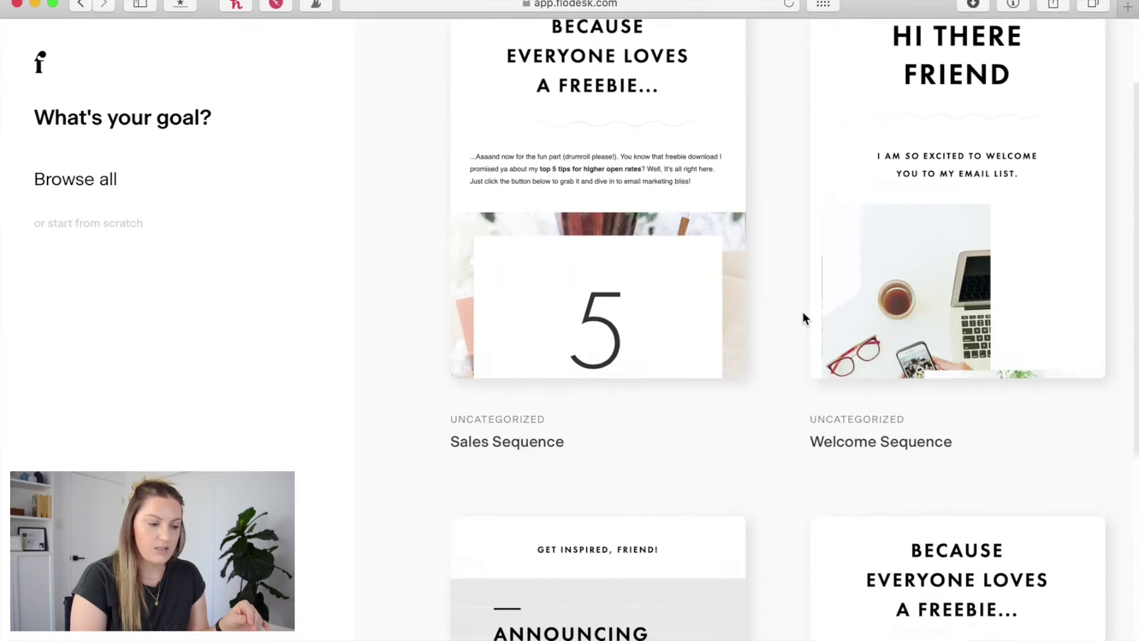
pyautogui.scroll(8, 802, 317)
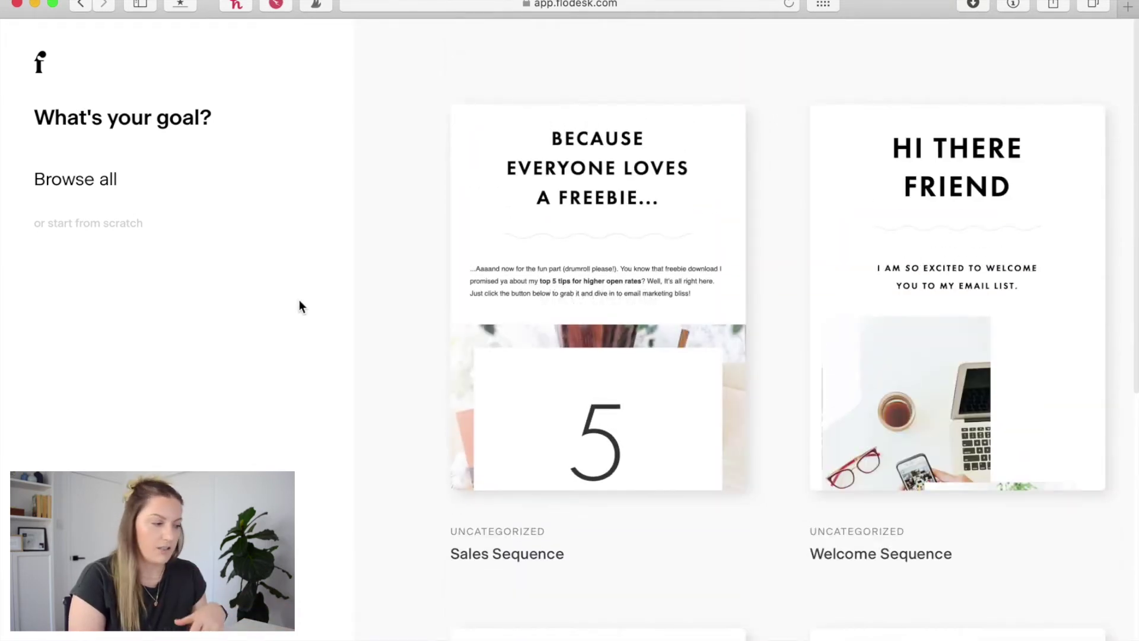
pyautogui.click(82, 226)
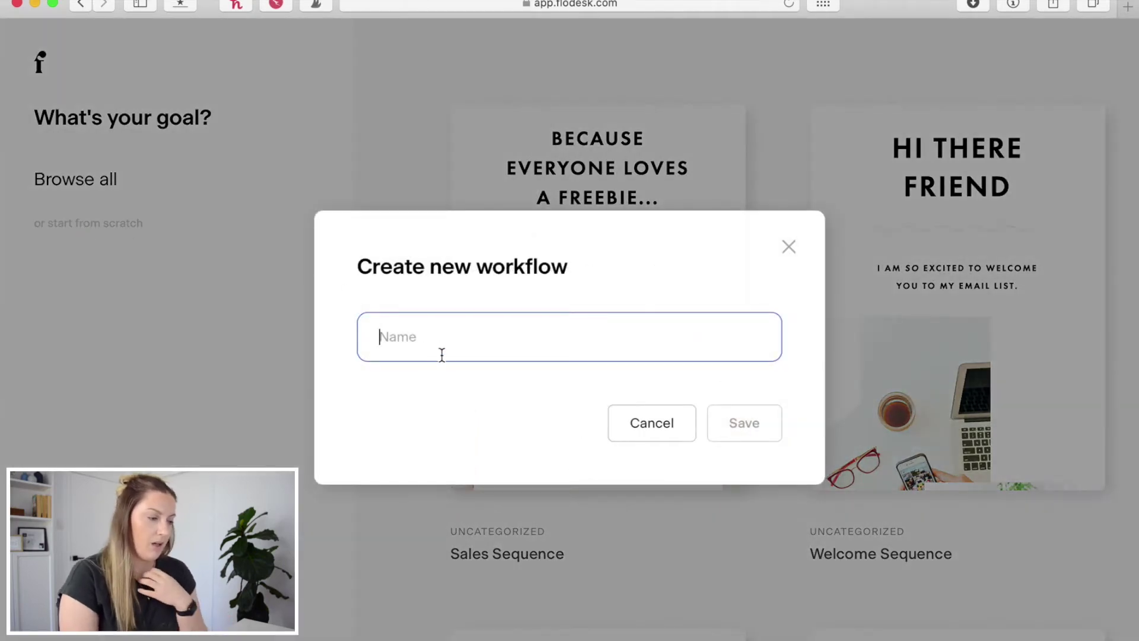
pyautogui.write('Brand ')
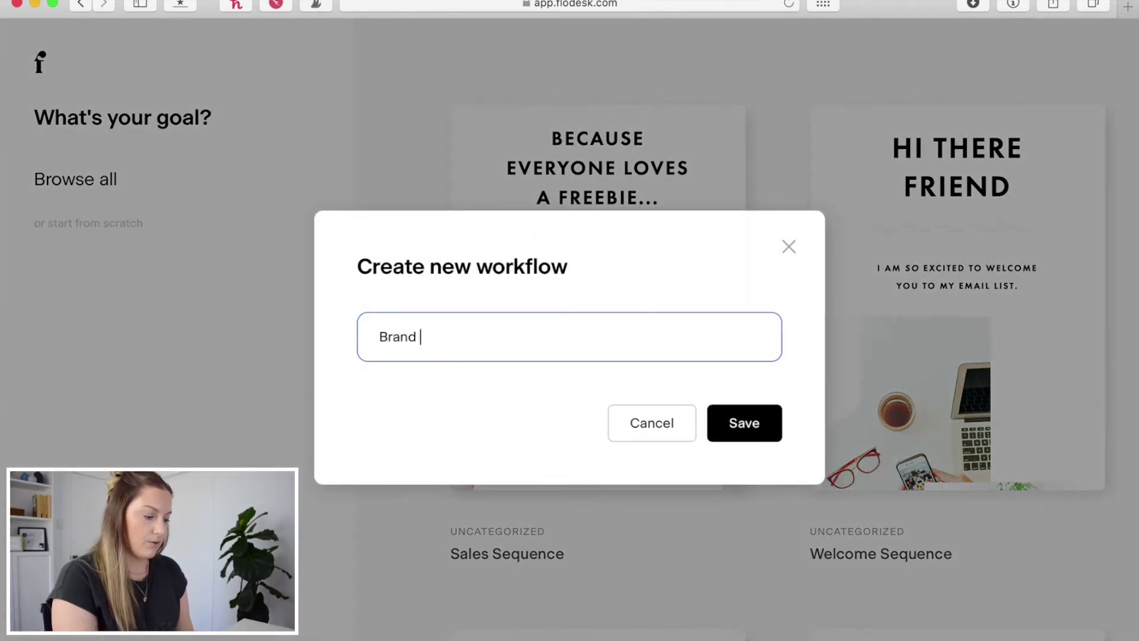
pyautogui.write('Guide')
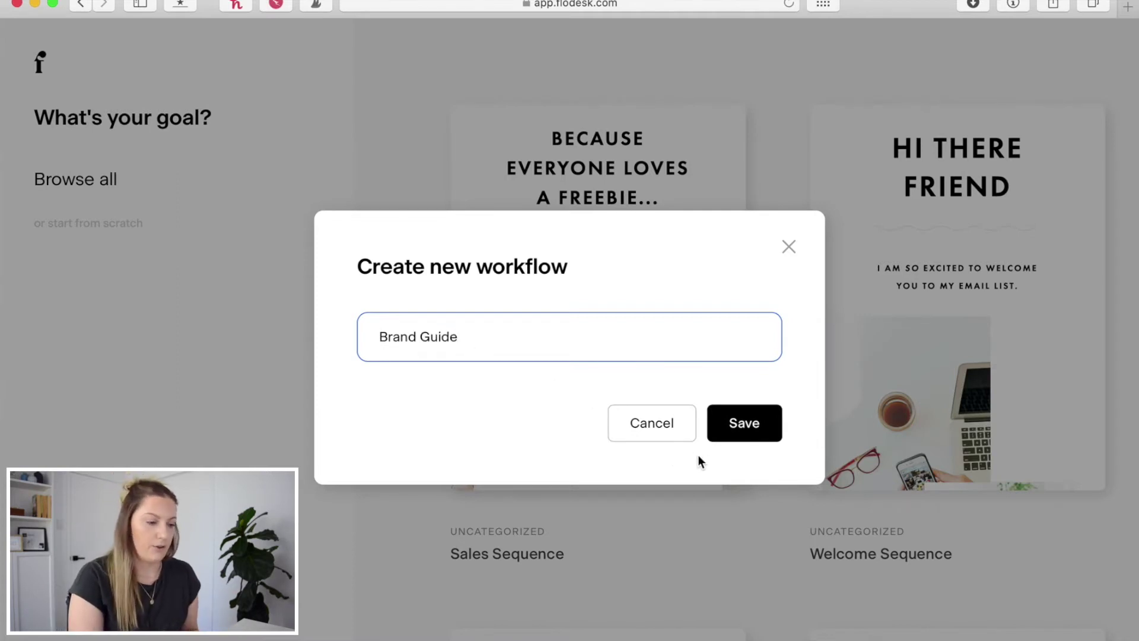
pyautogui.click(733, 436)
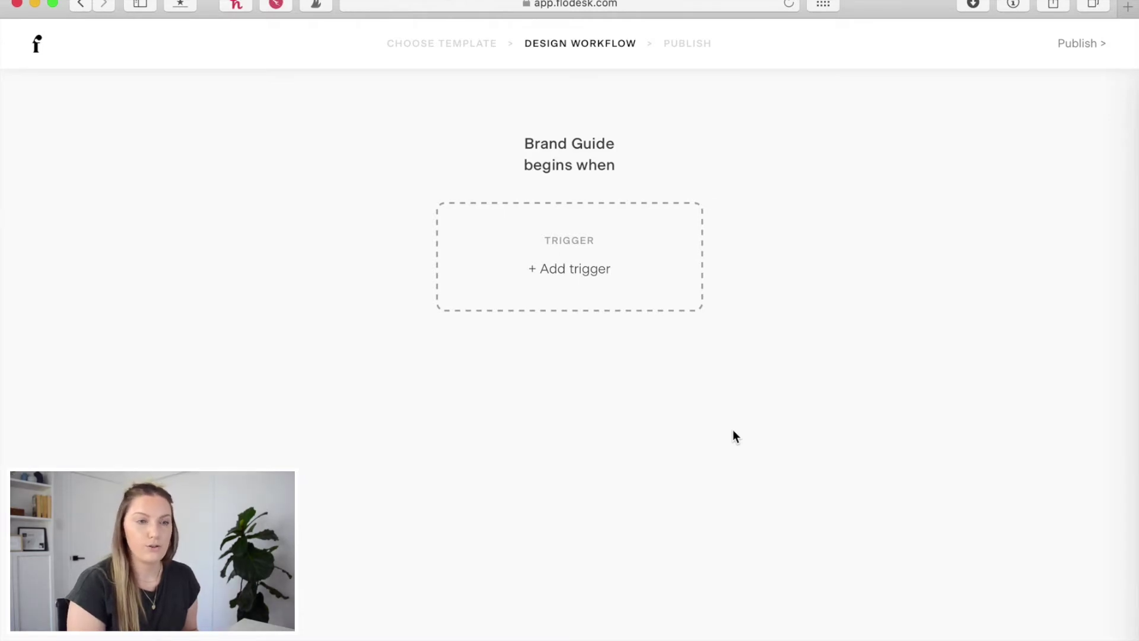
# Step: Trigger the workflow when a subscriber joins the Brand Guide segment, followed by a Send email step
pyautogui.click(564, 237)
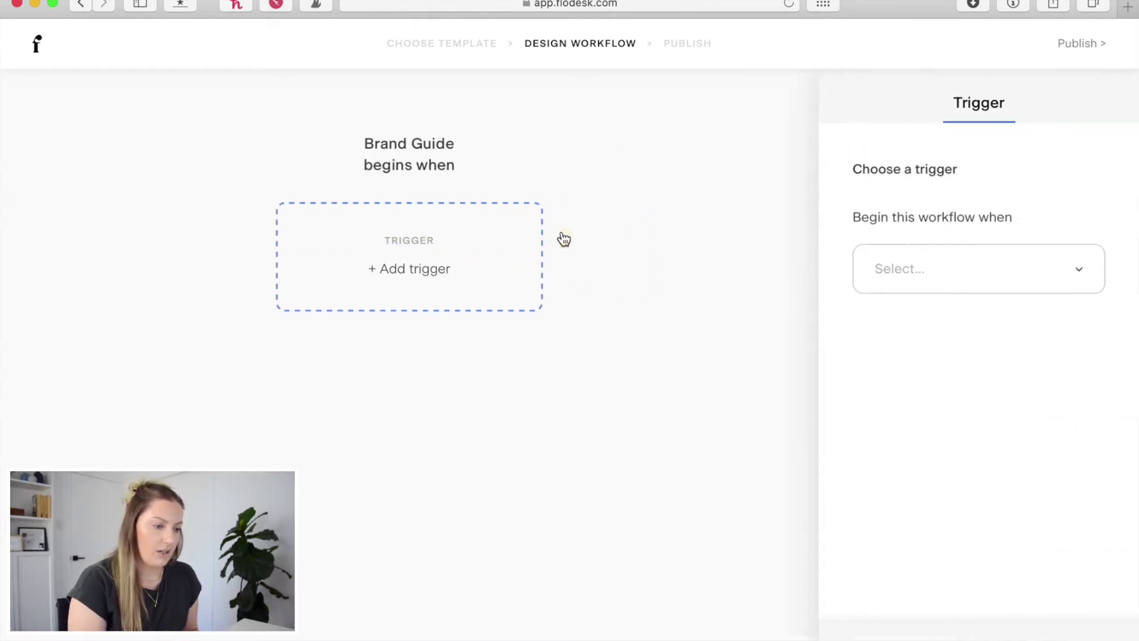
pyautogui.click(971, 260)
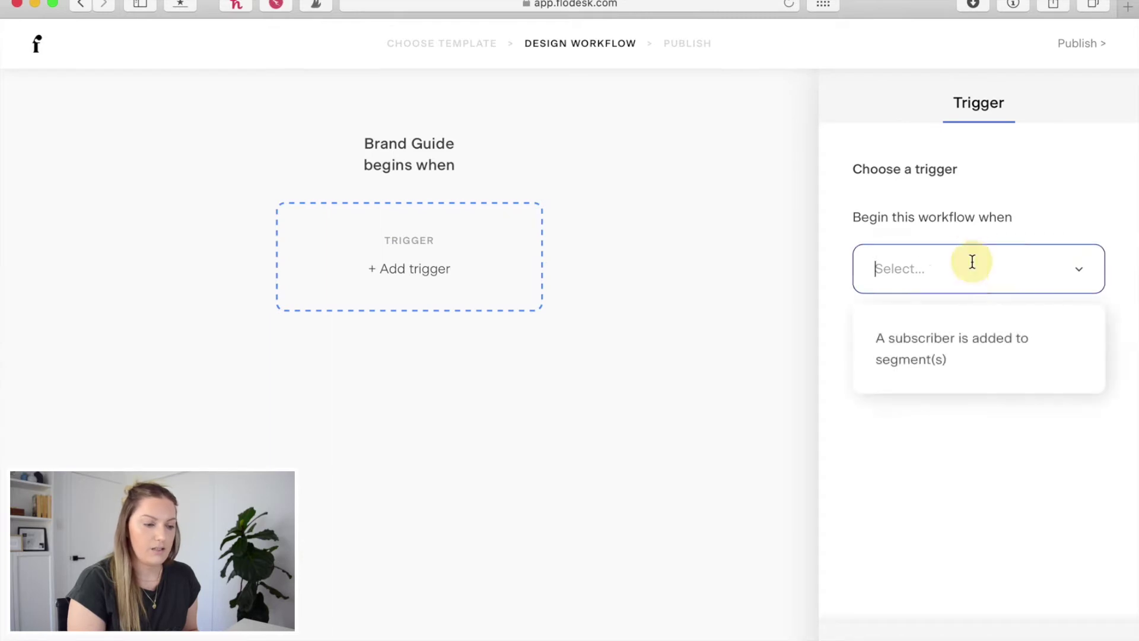
pyautogui.click(961, 351)
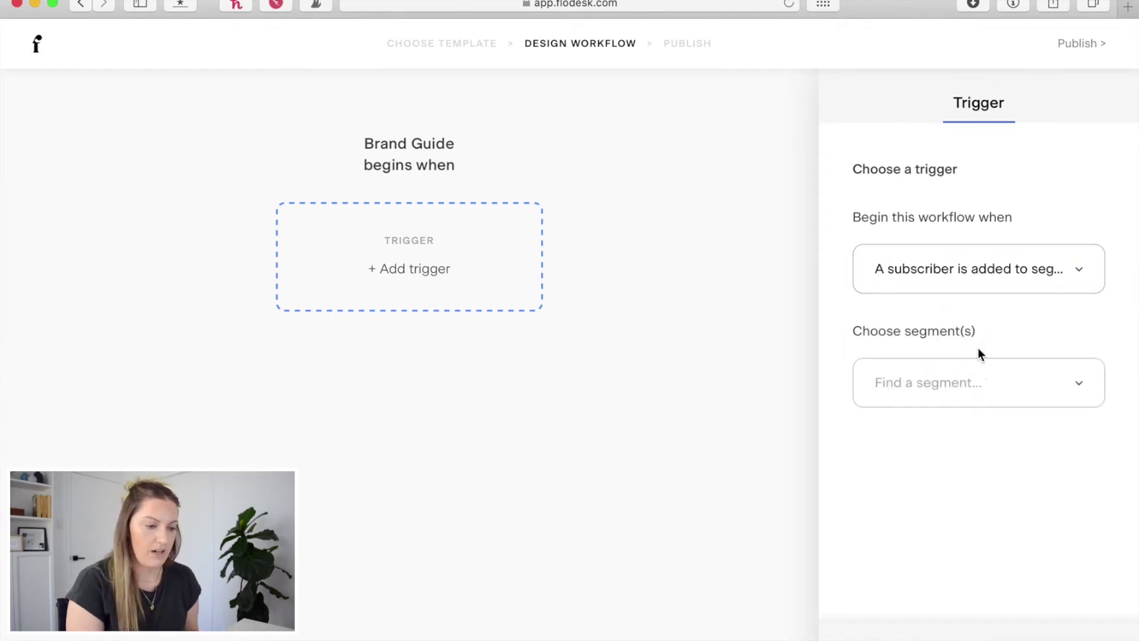
pyautogui.click(1073, 383)
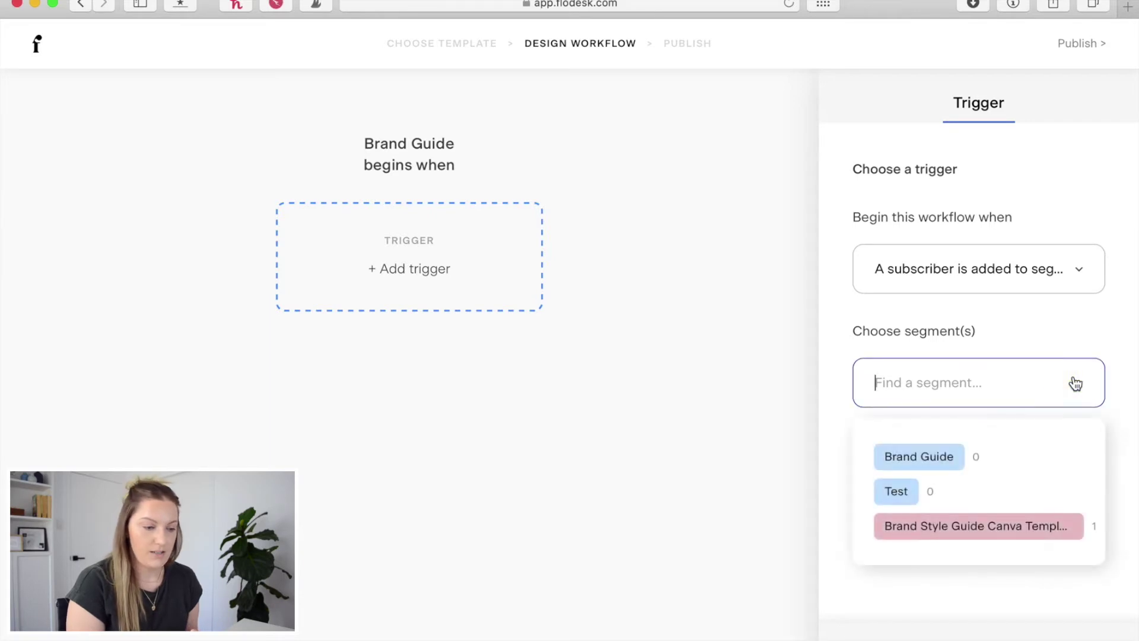
pyautogui.click(947, 461)
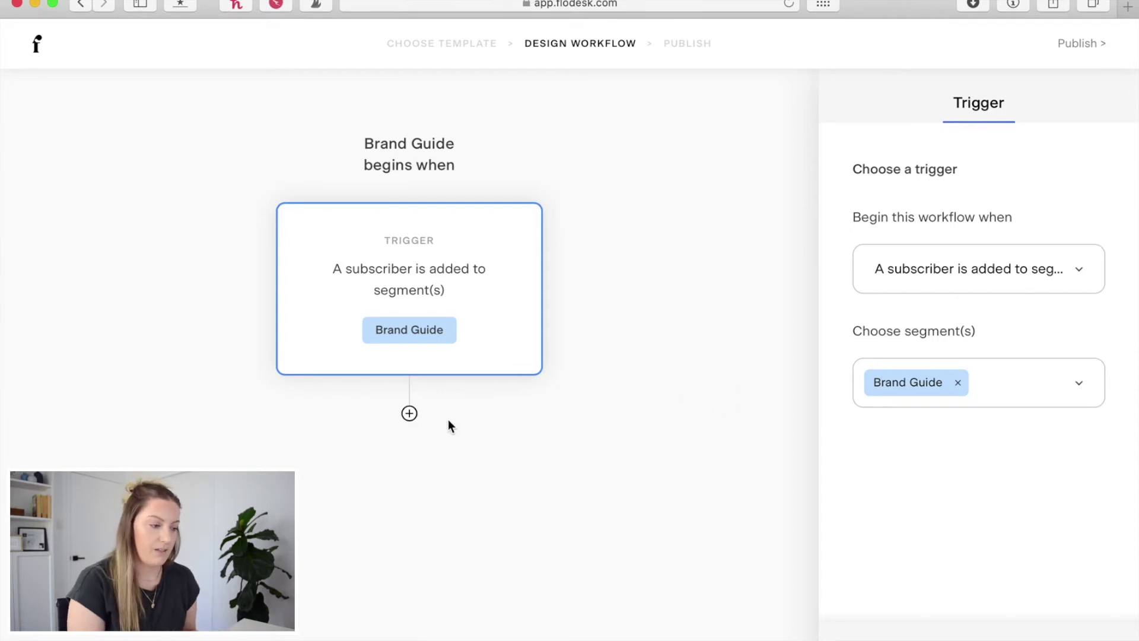
pyautogui.click(410, 414)
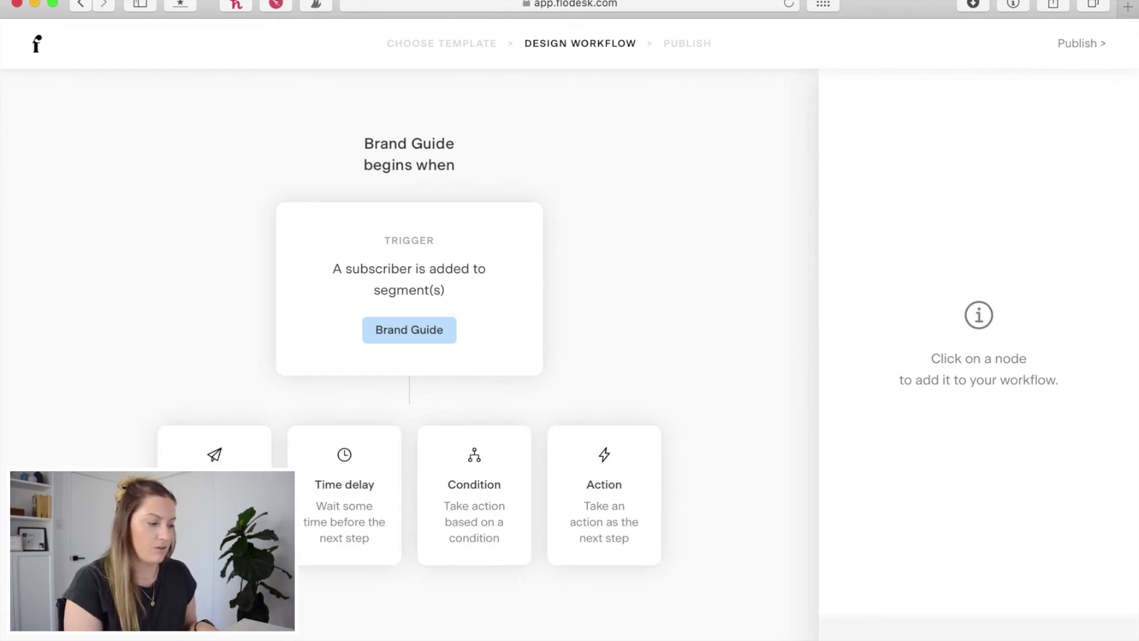
pyautogui.click(214, 455)
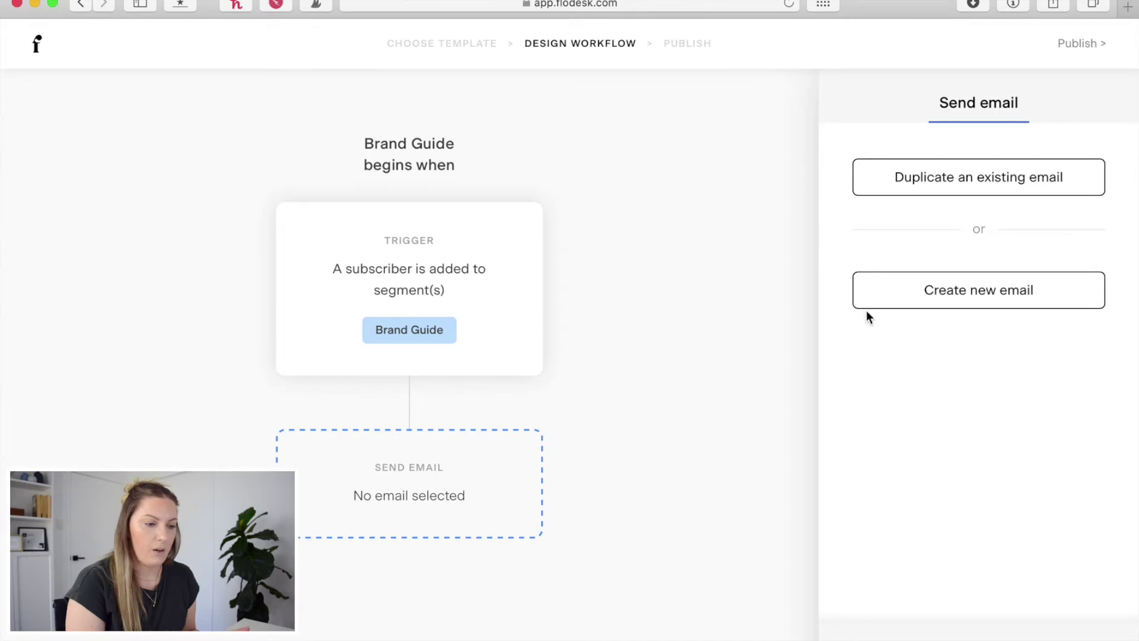
# Step: Start a new email for the send step and filter templates to Welcome
pyautogui.click(1021, 296)
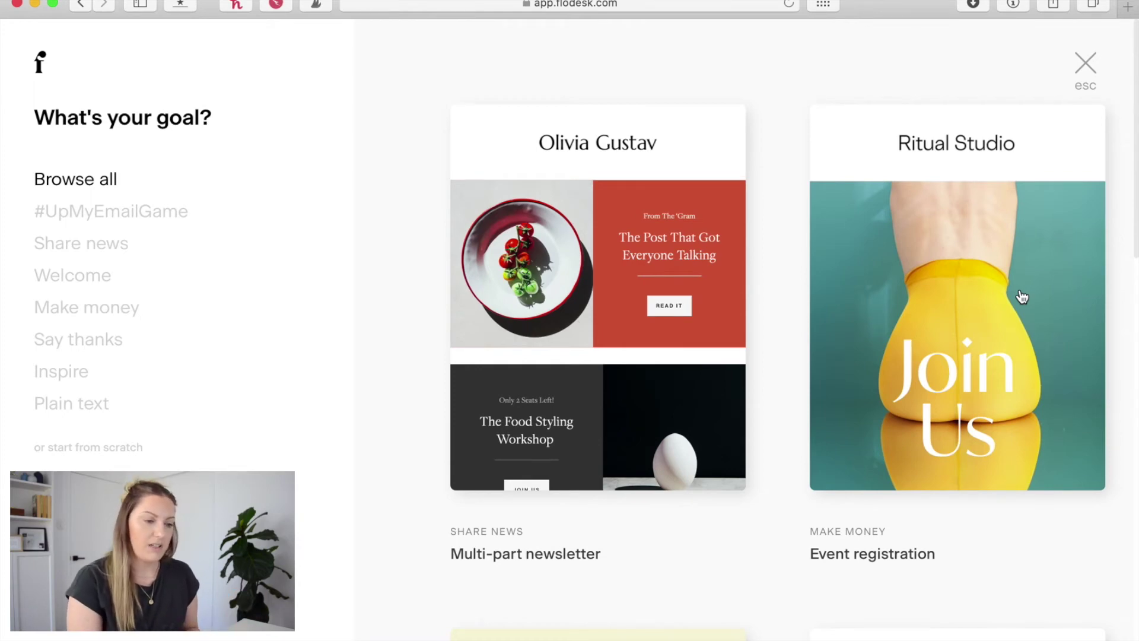
pyautogui.scroll(-8, 1021, 296)
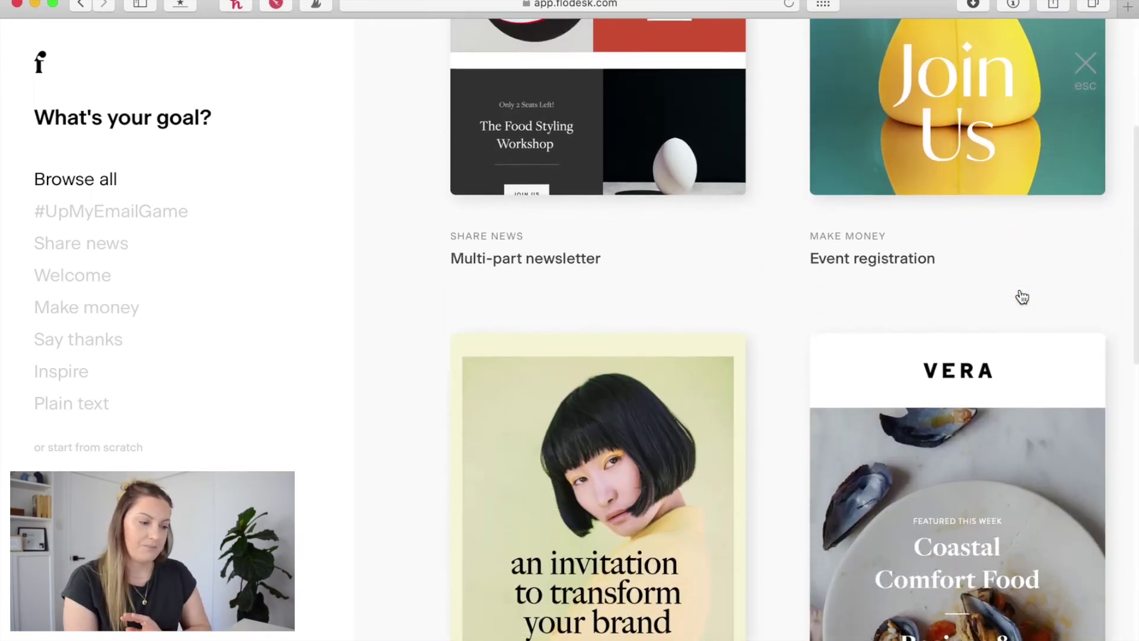
pyautogui.scroll(-5, 1022, 296)
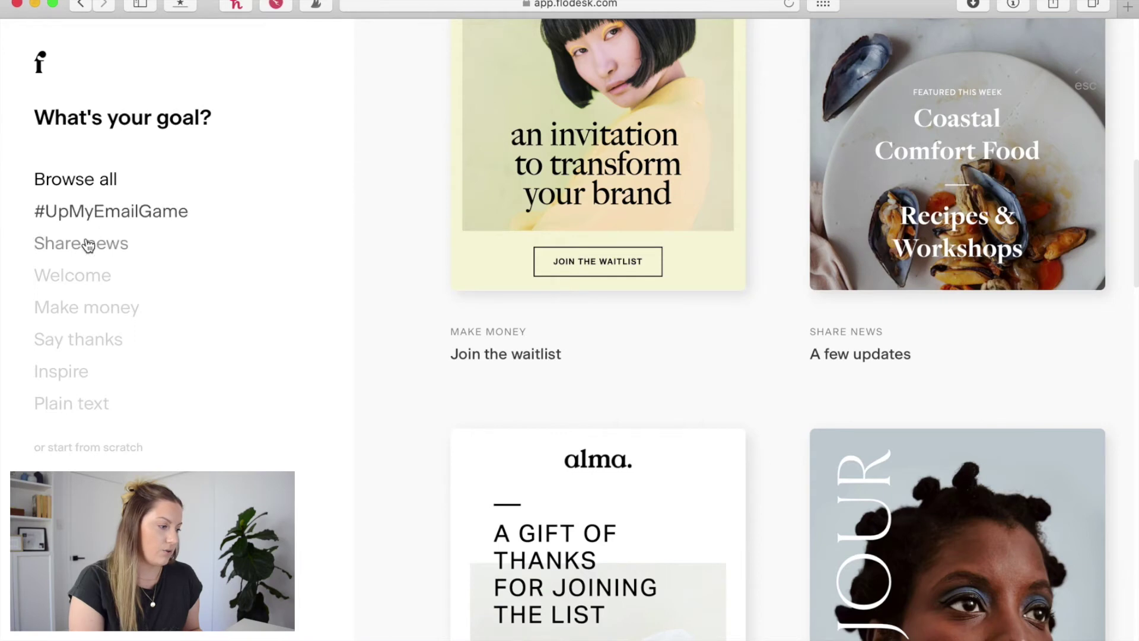
pyautogui.click(81, 280)
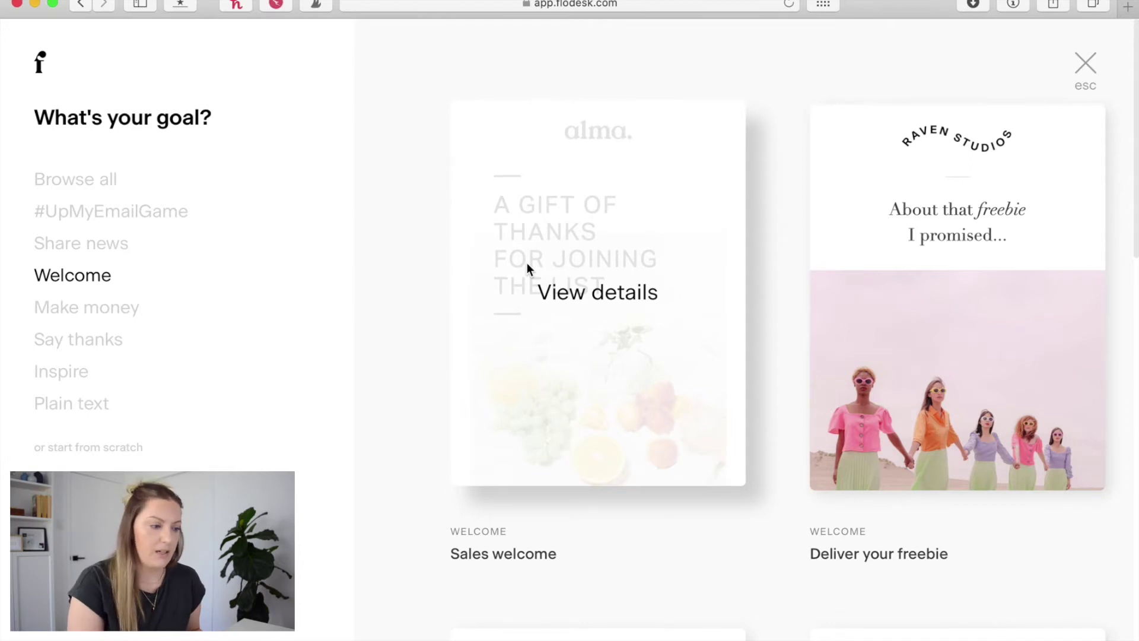
pyautogui.scroll(-1, 529, 284)
pyautogui.scroll(1, 623, 297)
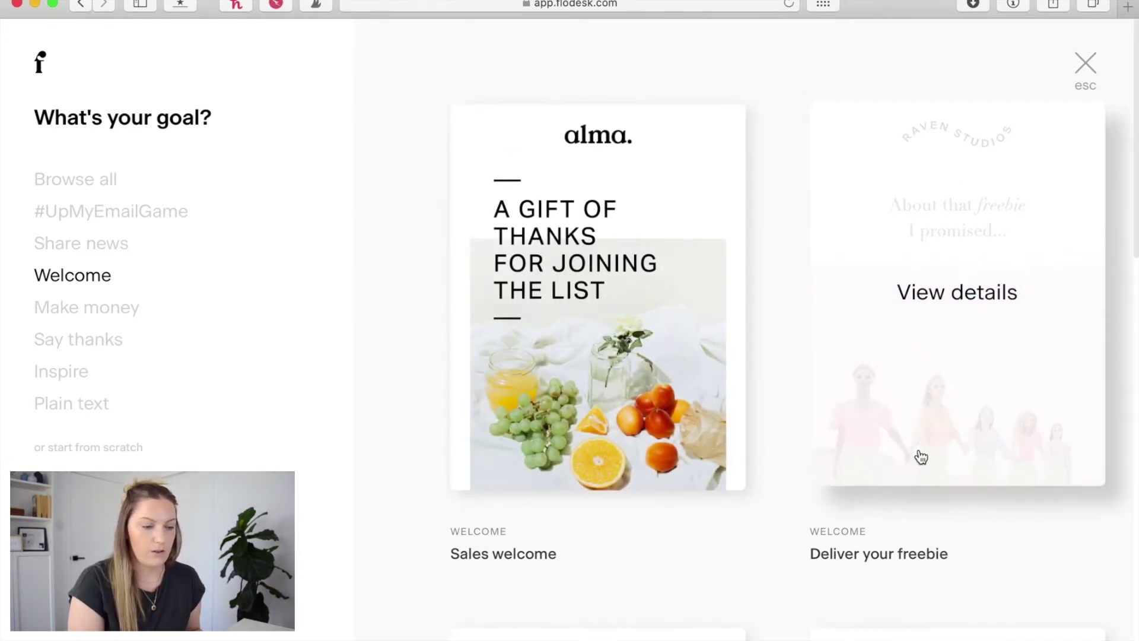
# Step: Customize the Deliver your freebie template and delete its TA logo block
pyautogui.click(984, 294)
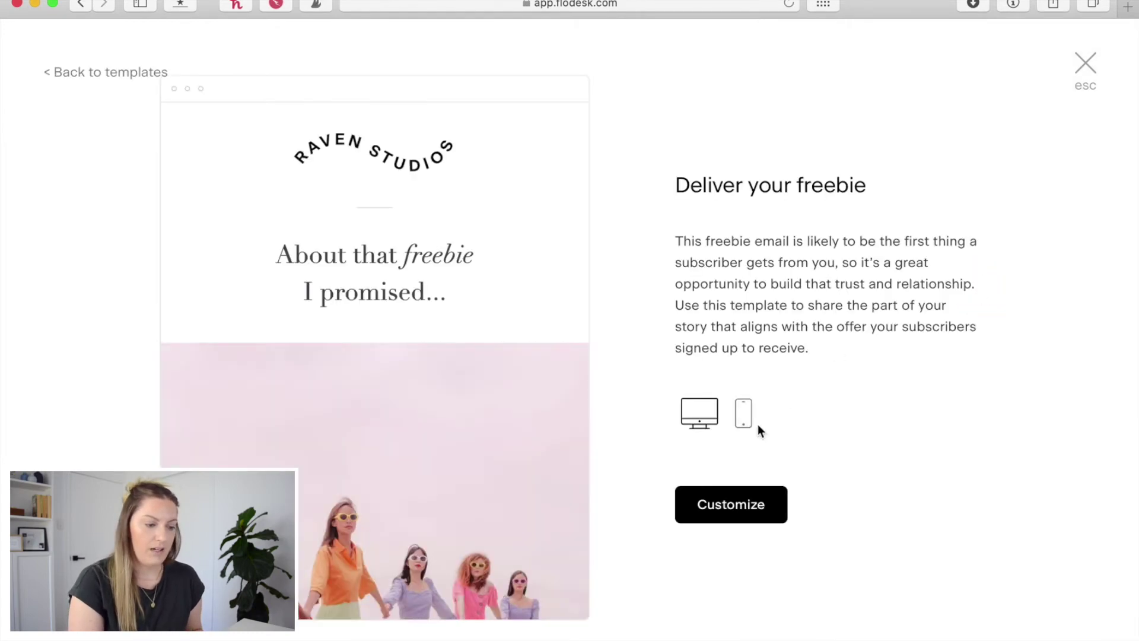
pyautogui.click(717, 513)
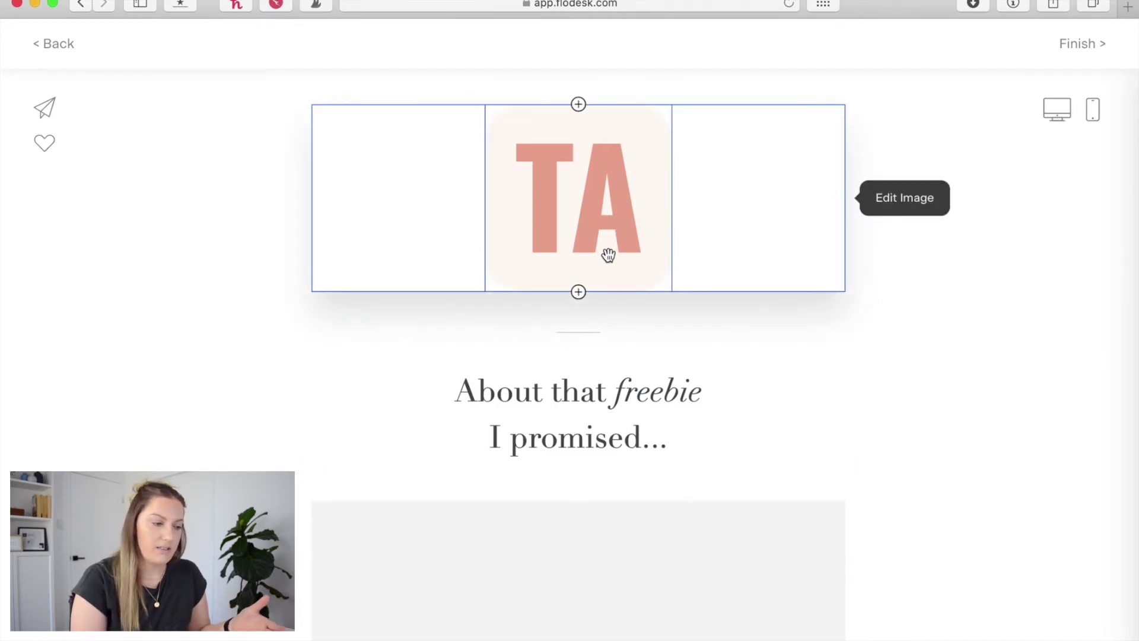
pyautogui.click(592, 178)
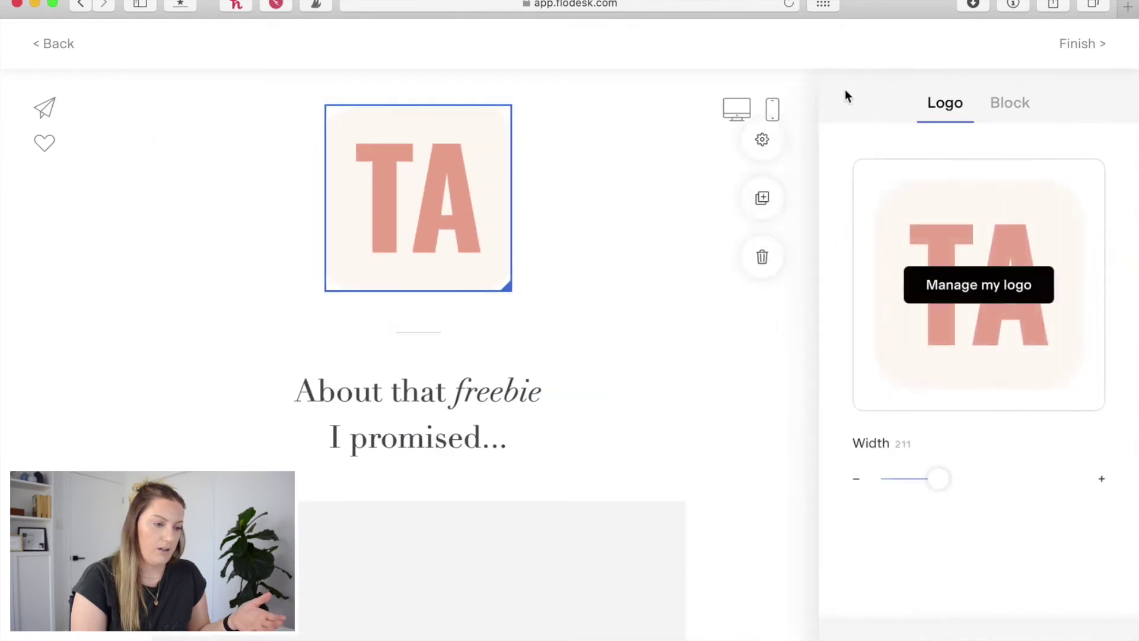
pyautogui.click(730, 256)
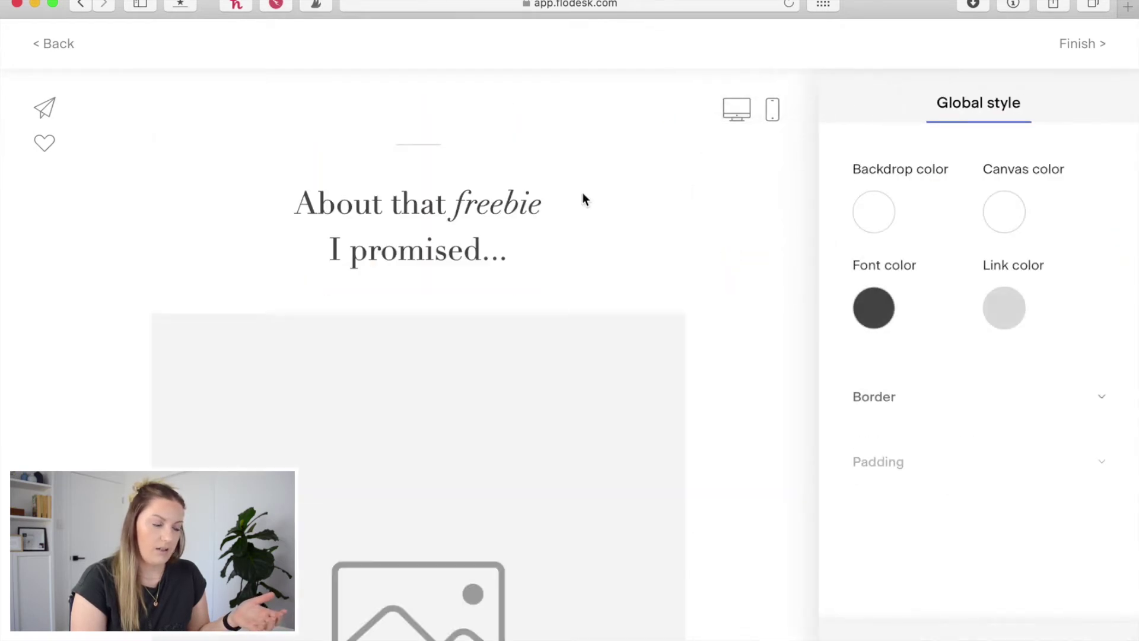
# Step: Select the empty image block below the heading and choose Unsplash stock photos for it
pyautogui.scroll(-5, 344, 284)
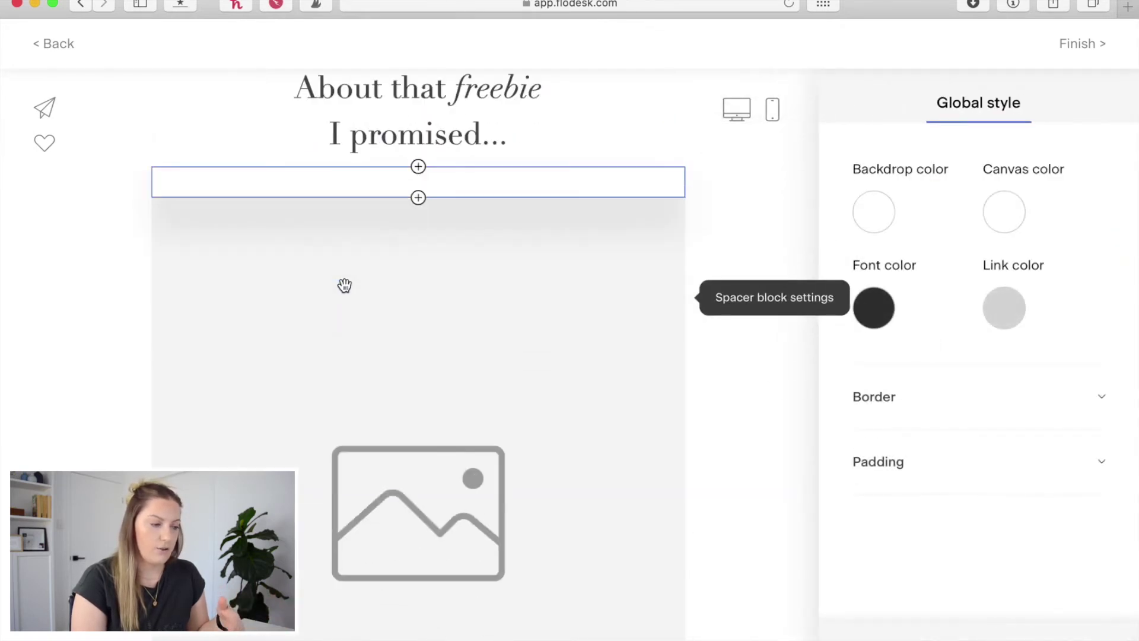
pyautogui.click(355, 350)
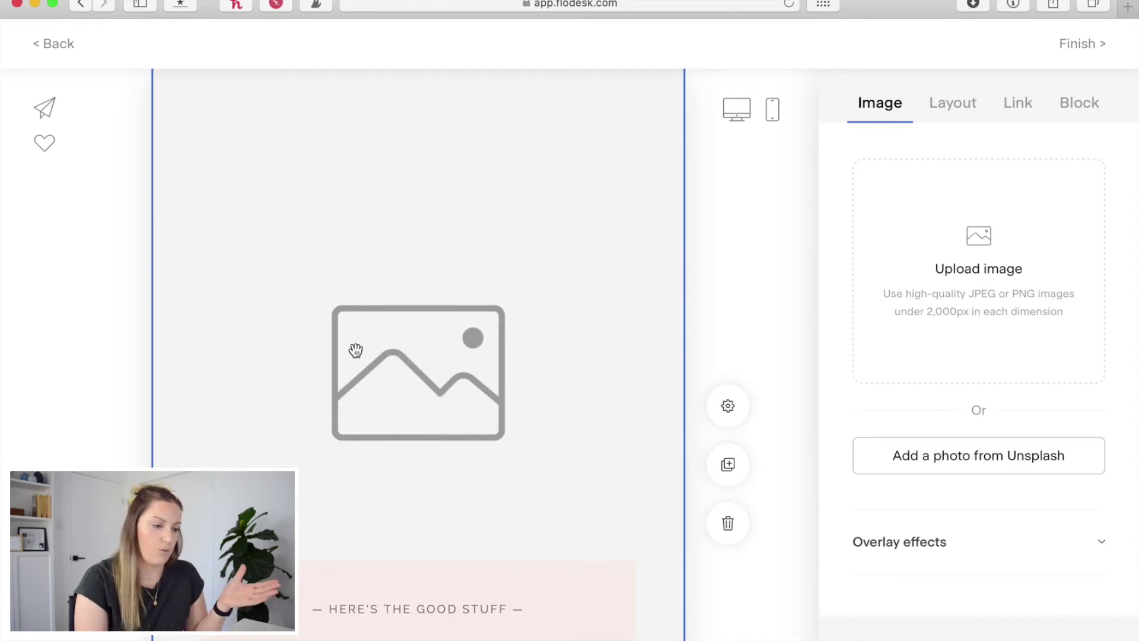
pyautogui.scroll(1, 434, 337)
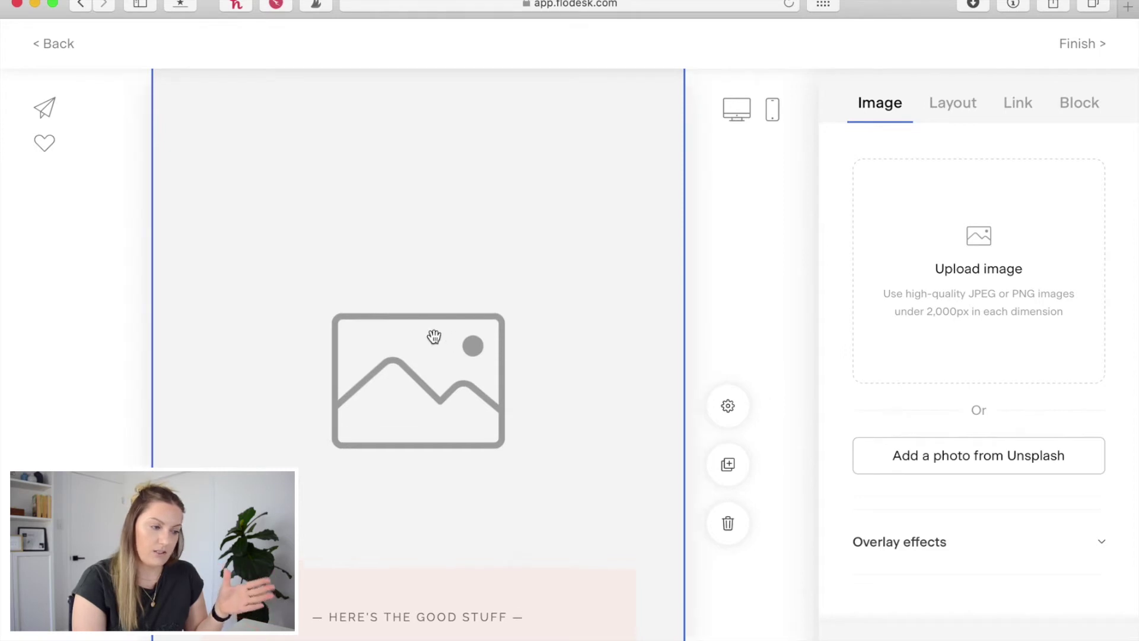
pyautogui.scroll(5, 434, 336)
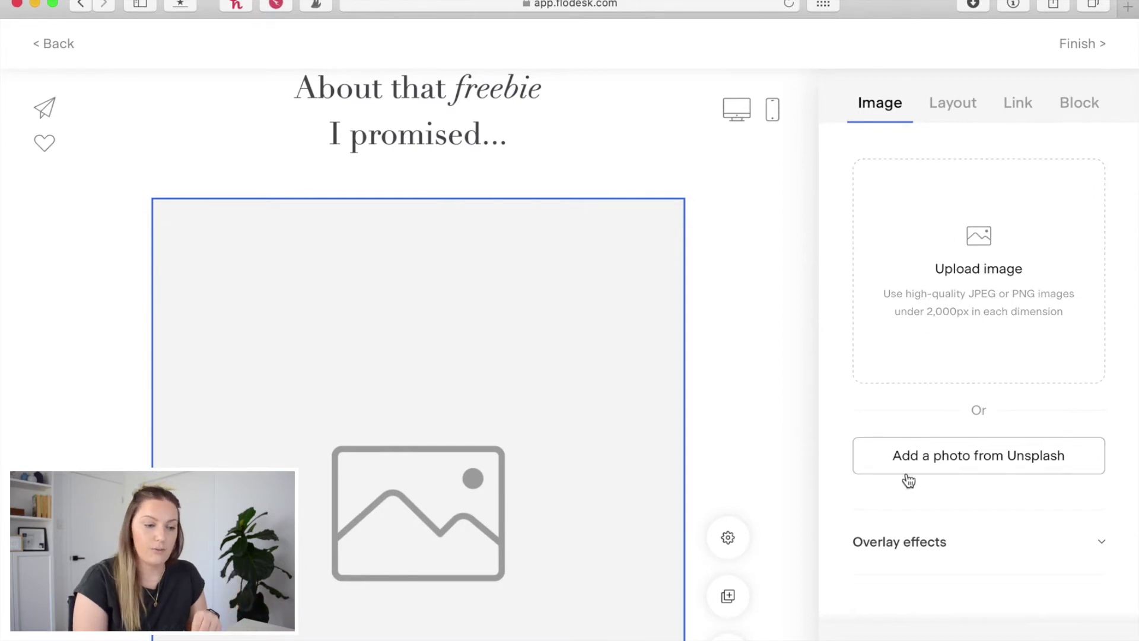
pyautogui.click(976, 468)
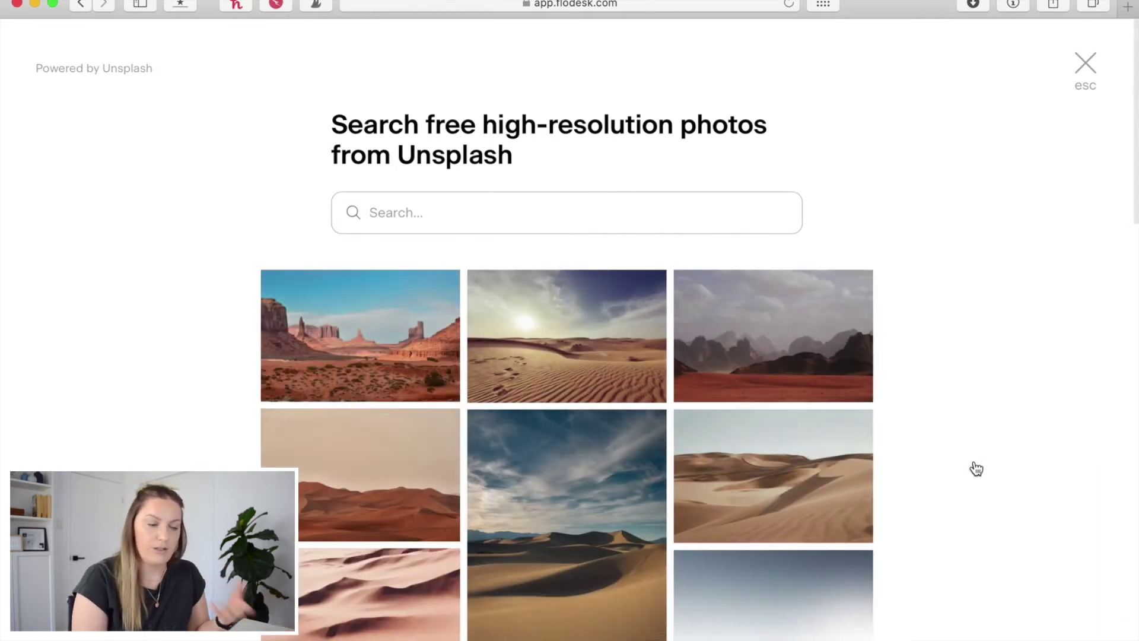
# Step: Search Unsplash for 'cocktail' and place the pink fig cocktail photo in the image block
pyautogui.click(681, 211)
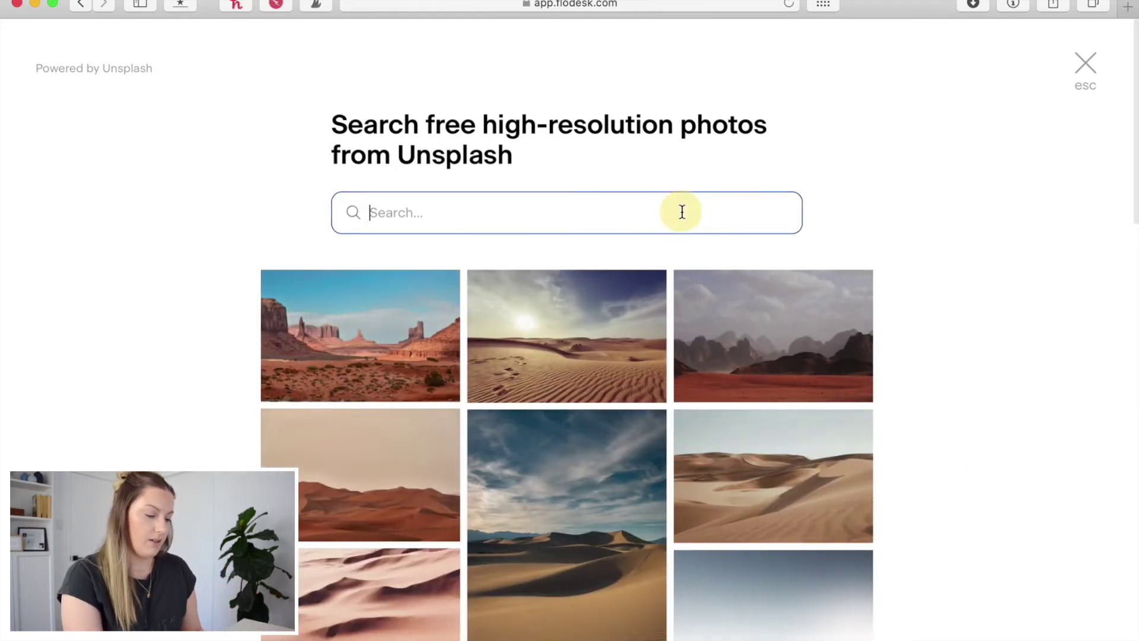
pyautogui.write('cocktail')
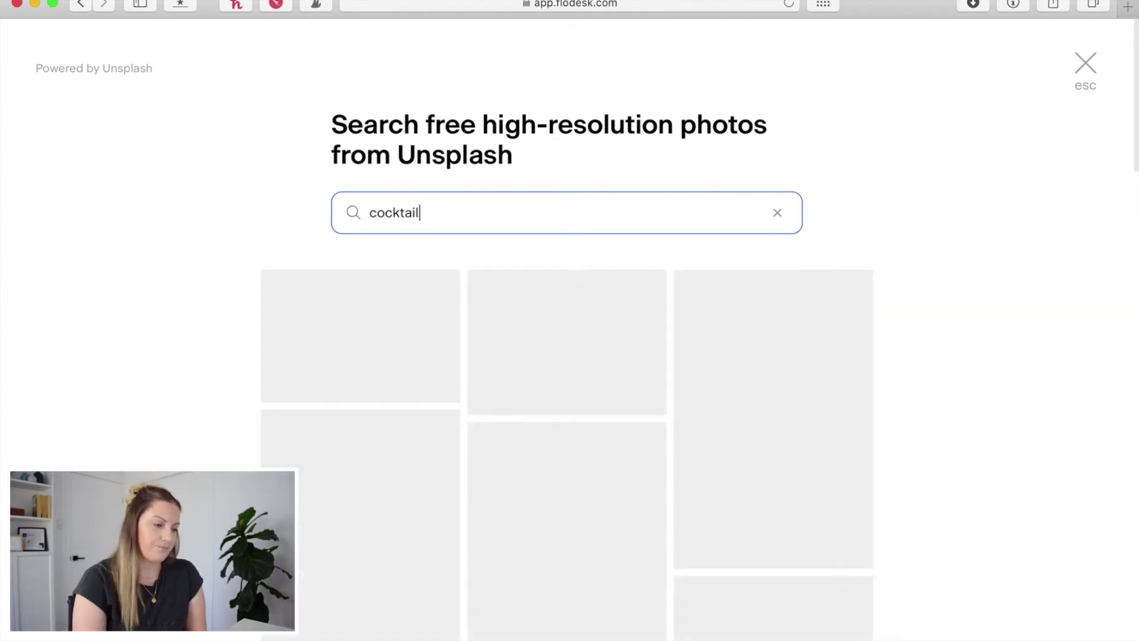
pyautogui.moveTo(803, 457)
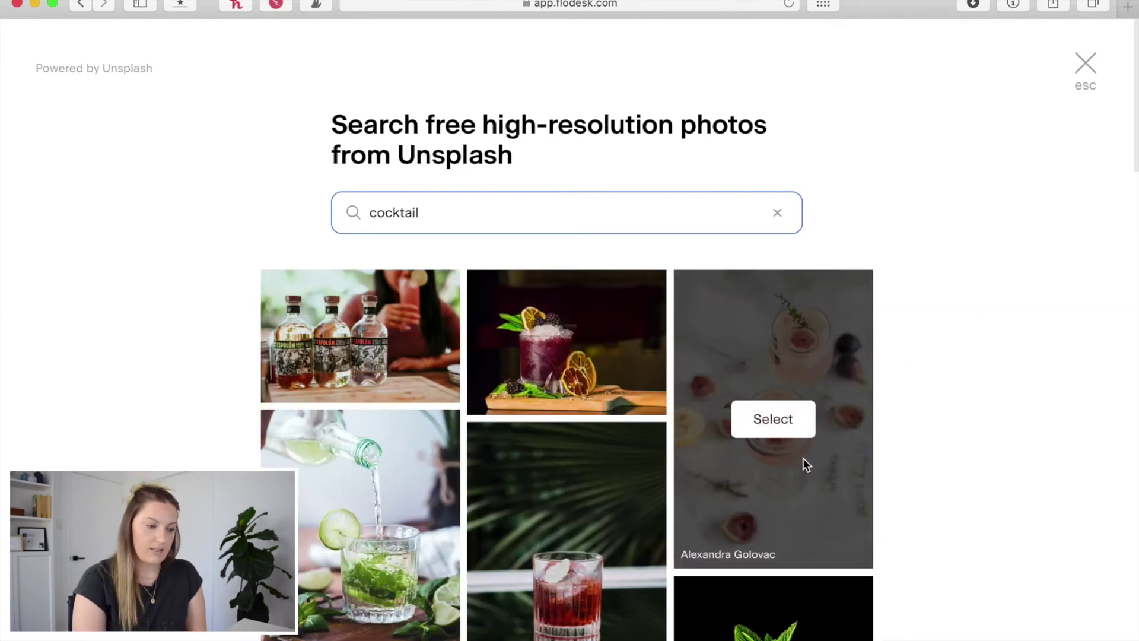
pyautogui.click(773, 420)
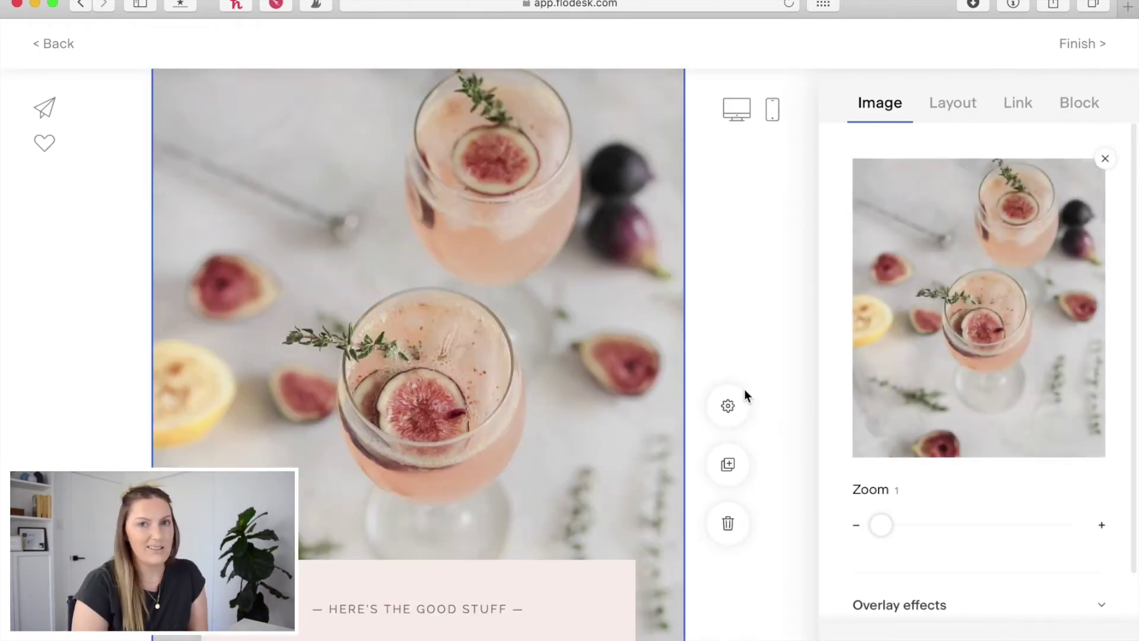
pyautogui.click(718, 320)
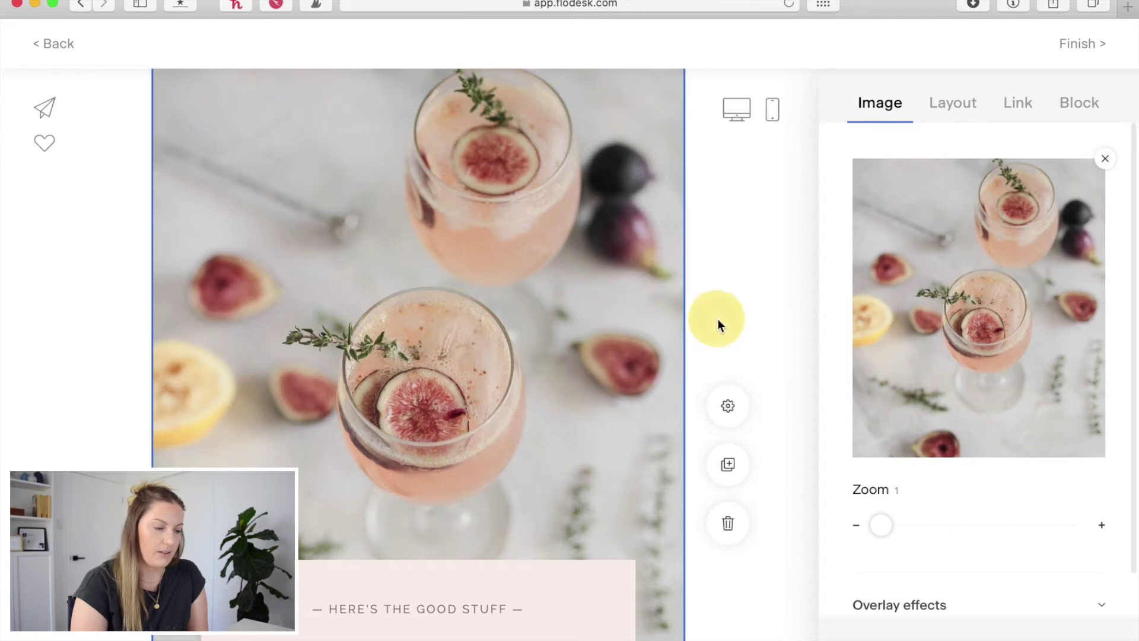
pyautogui.scroll(-5, 718, 320)
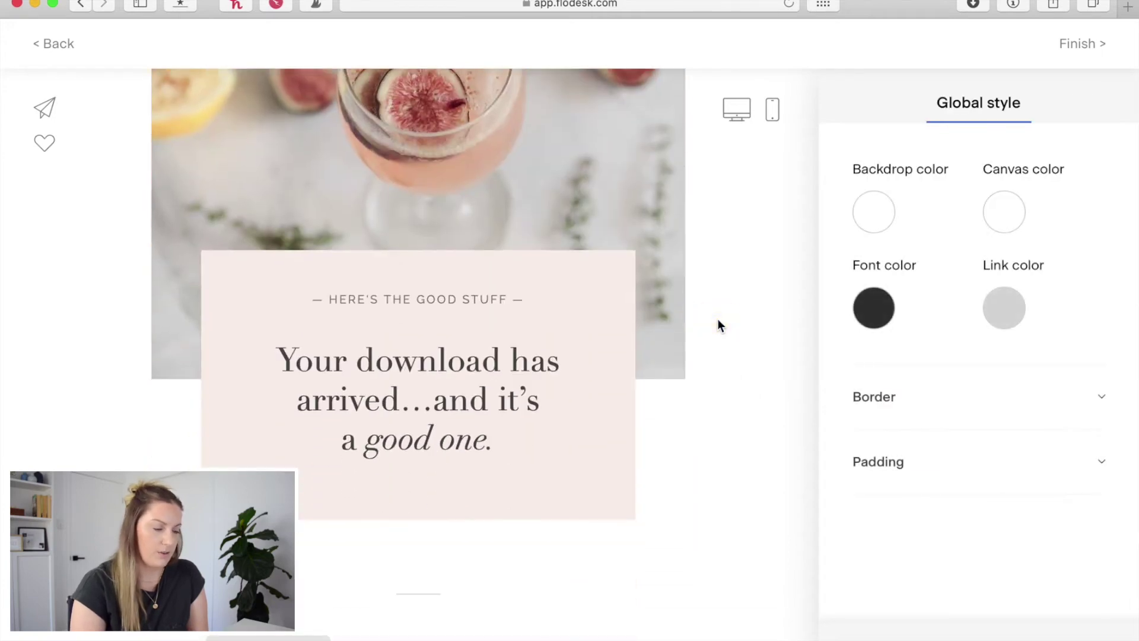
pyautogui.scroll(-3, 718, 320)
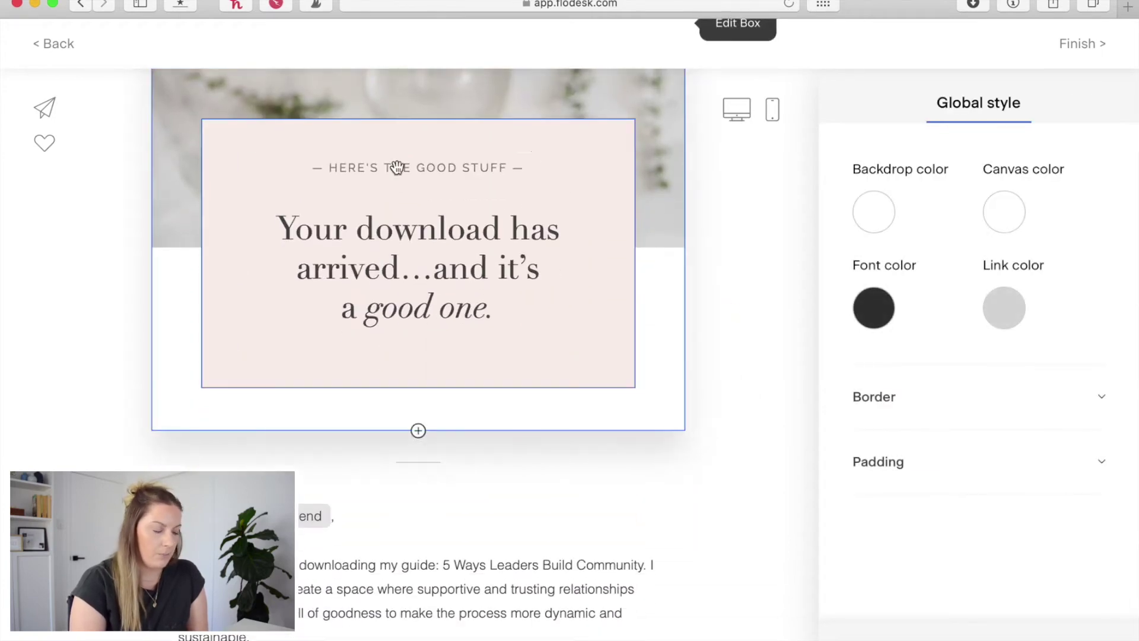
pyautogui.scroll(-1, 426, 270)
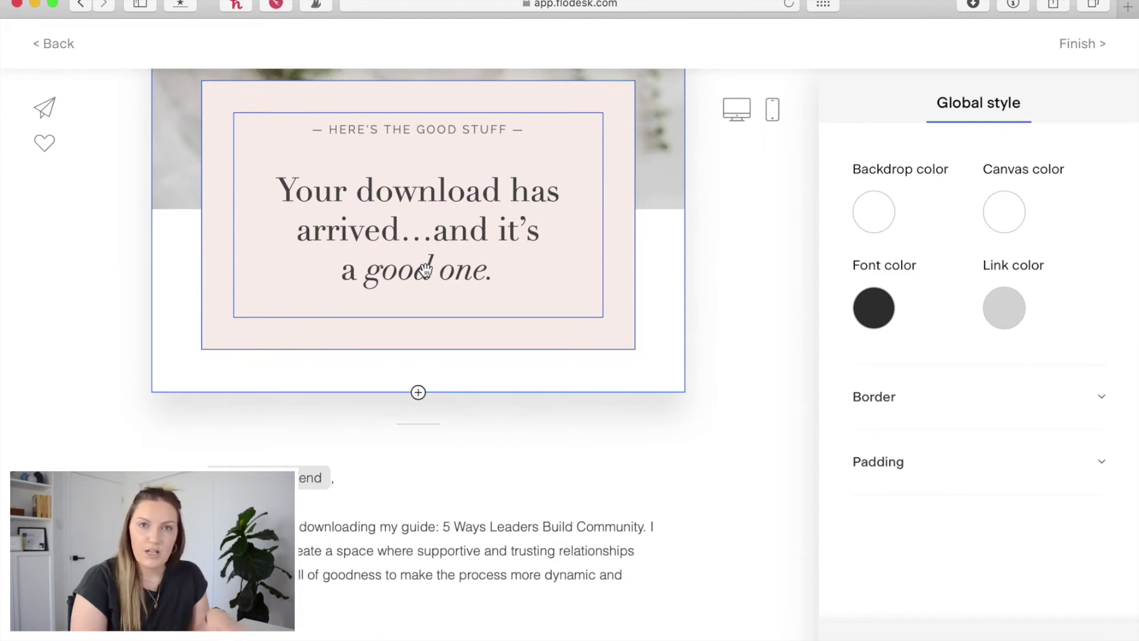
pyautogui.scroll(-7, 425, 270)
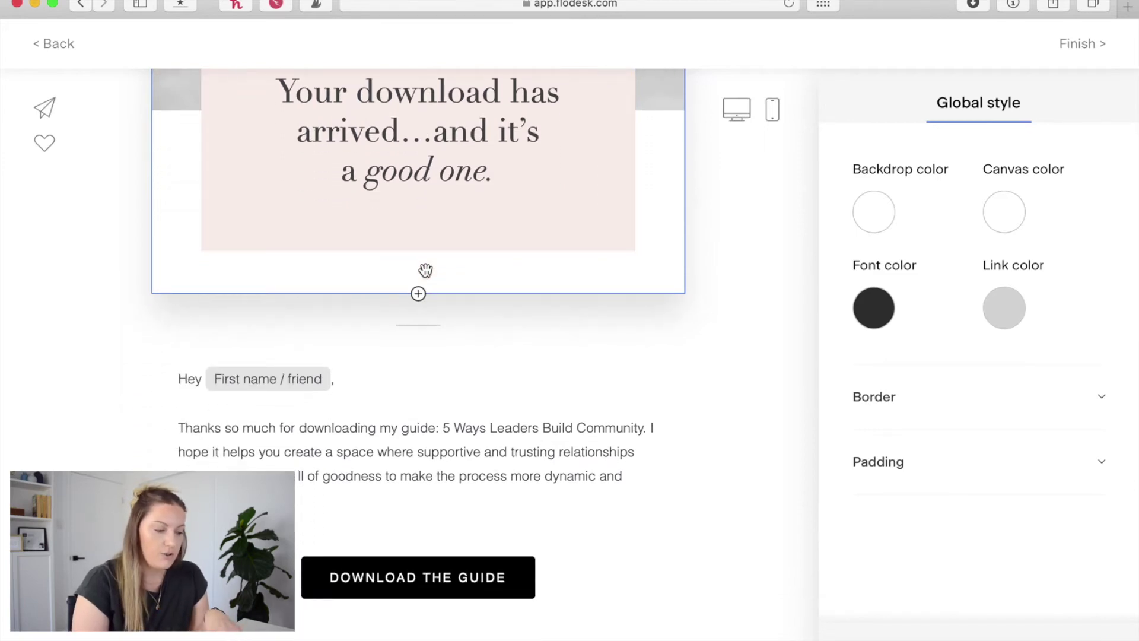
pyautogui.scroll(-1, 425, 270)
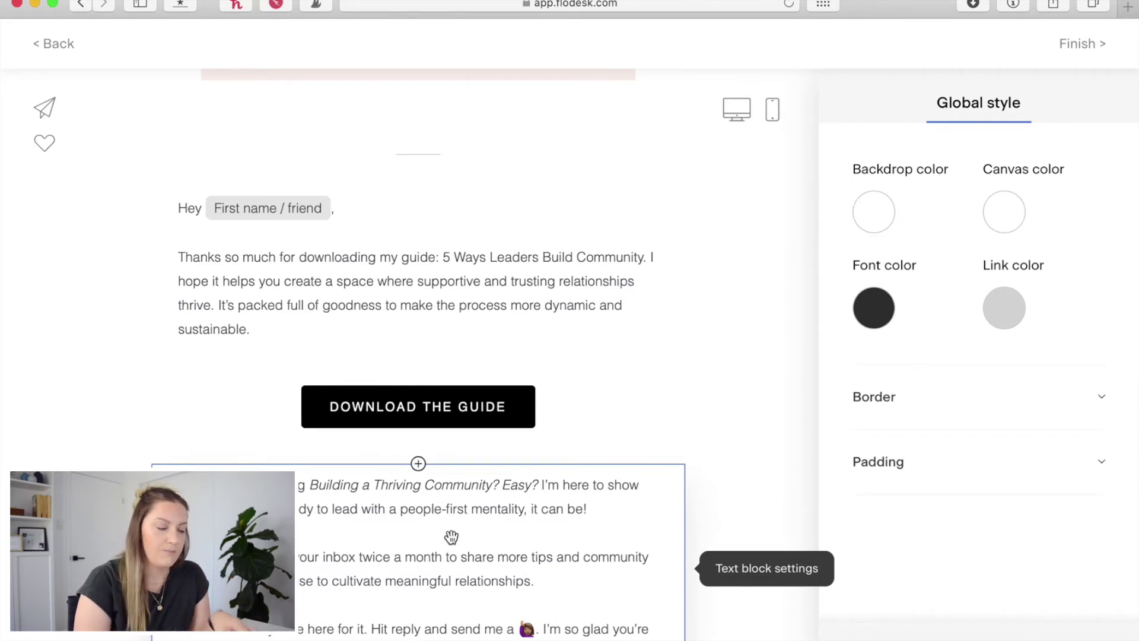
# Step: Link the Download the Guide button to an uploaded thank you!.pdf file attachment
pyautogui.click(395, 415)
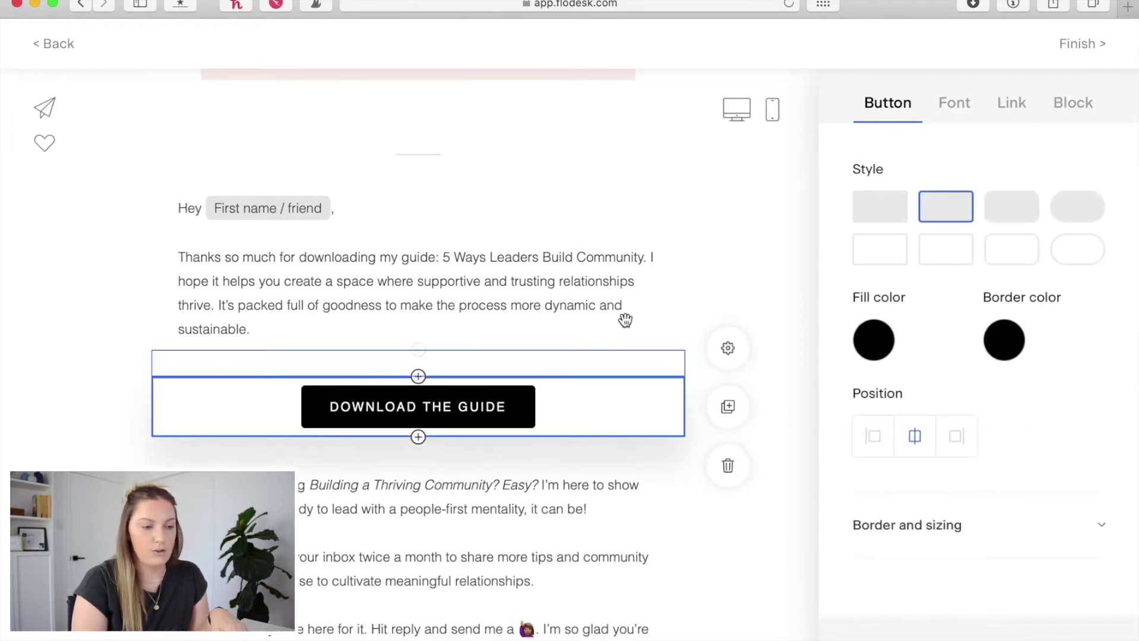
pyautogui.click(1011, 113)
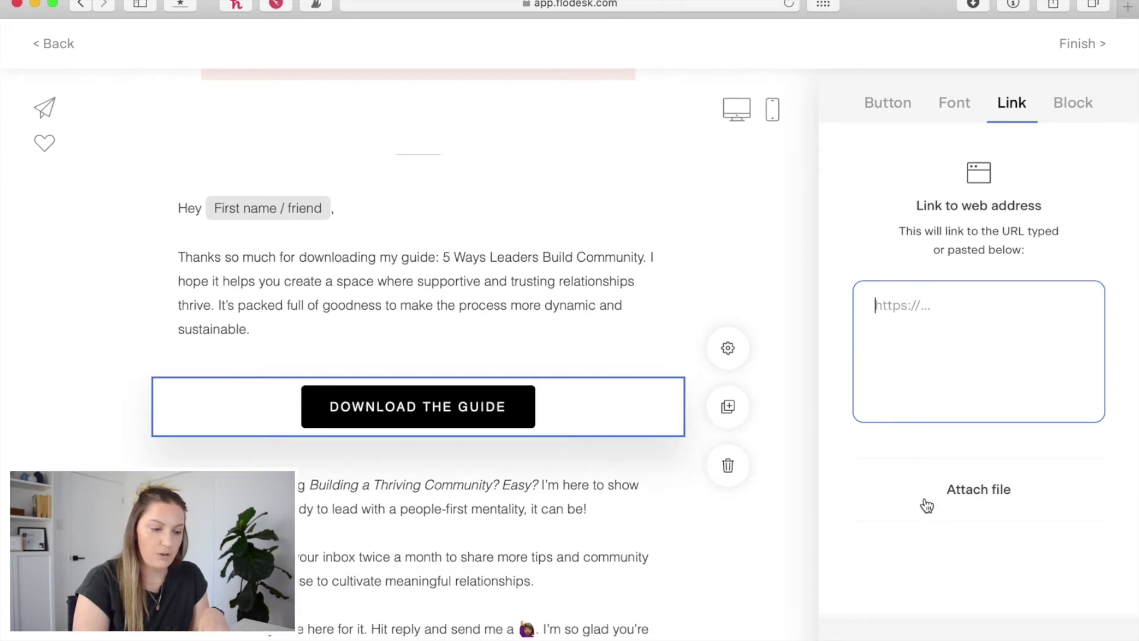
pyautogui.click(980, 497)
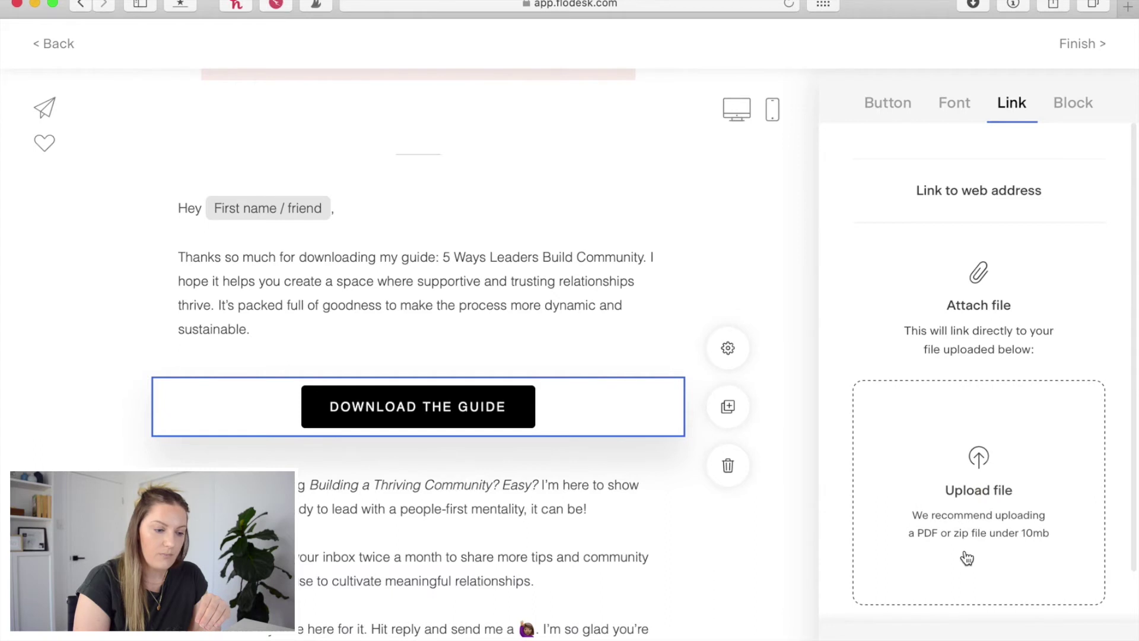
pyautogui.click(979, 478)
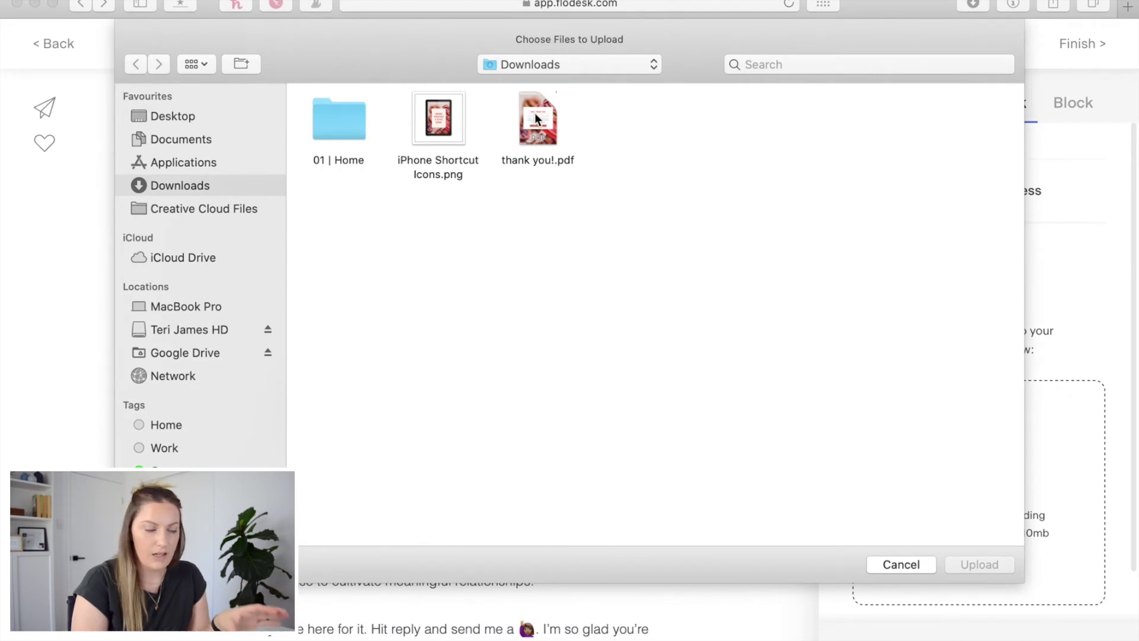
pyautogui.click(535, 119)
pyautogui.click(1007, 570)
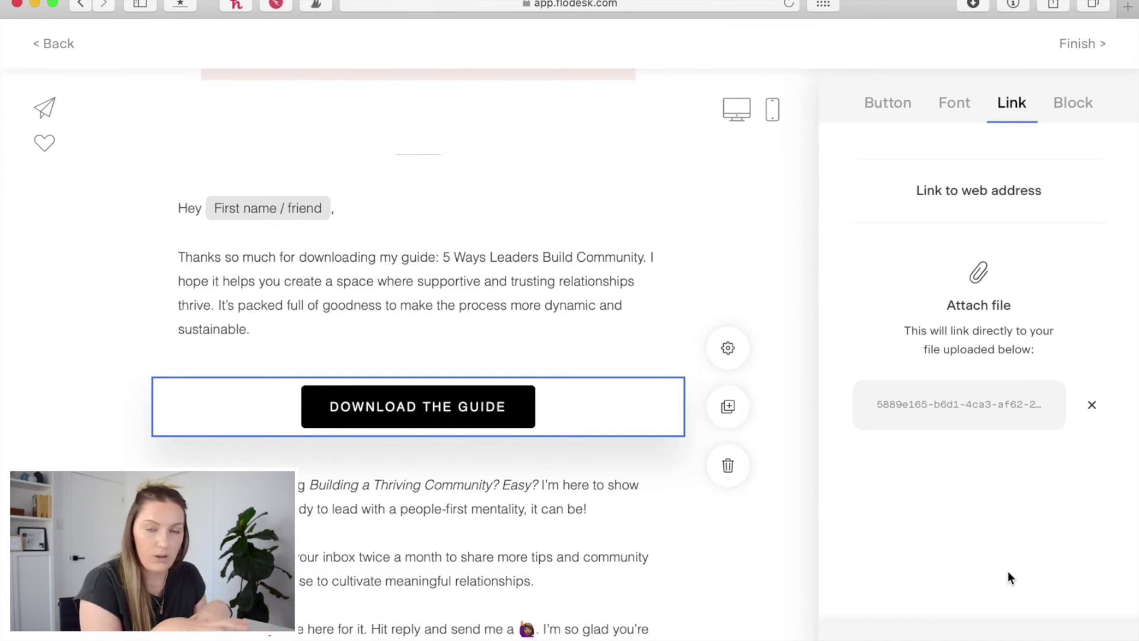
pyautogui.click(445, 438)
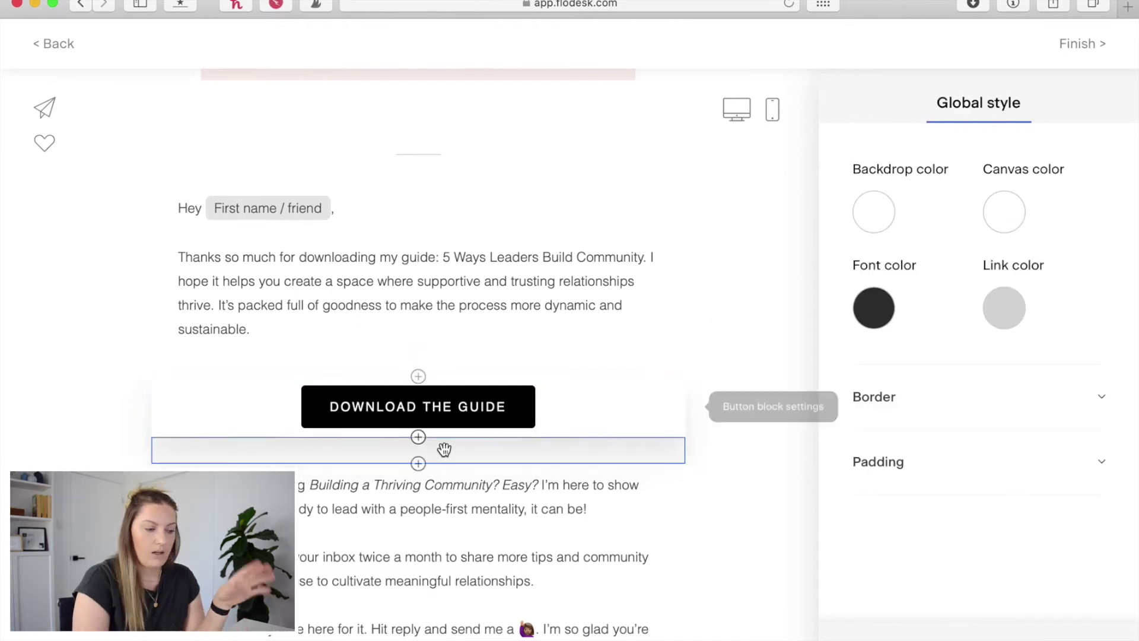
pyautogui.scroll(-5, 444, 450)
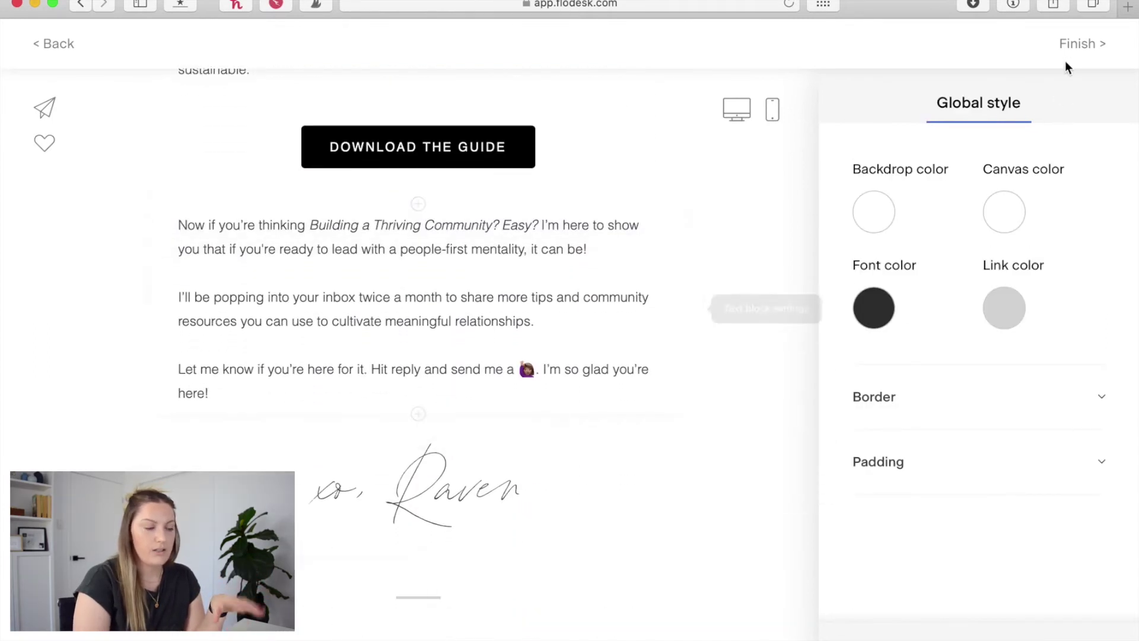
# Step: Finish the email and review the Send email step's sender, subject 'Deliver your freebie' and empty preview text
pyautogui.click(1077, 46)
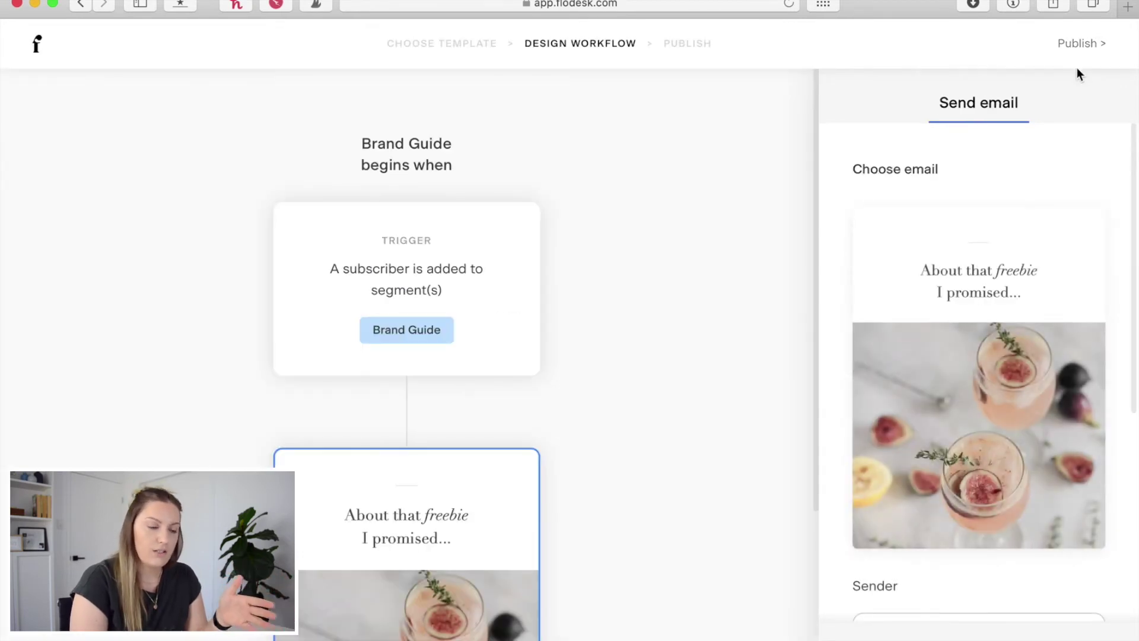
pyautogui.moveTo(1030, 287)
pyautogui.scroll(-3, 1030, 287)
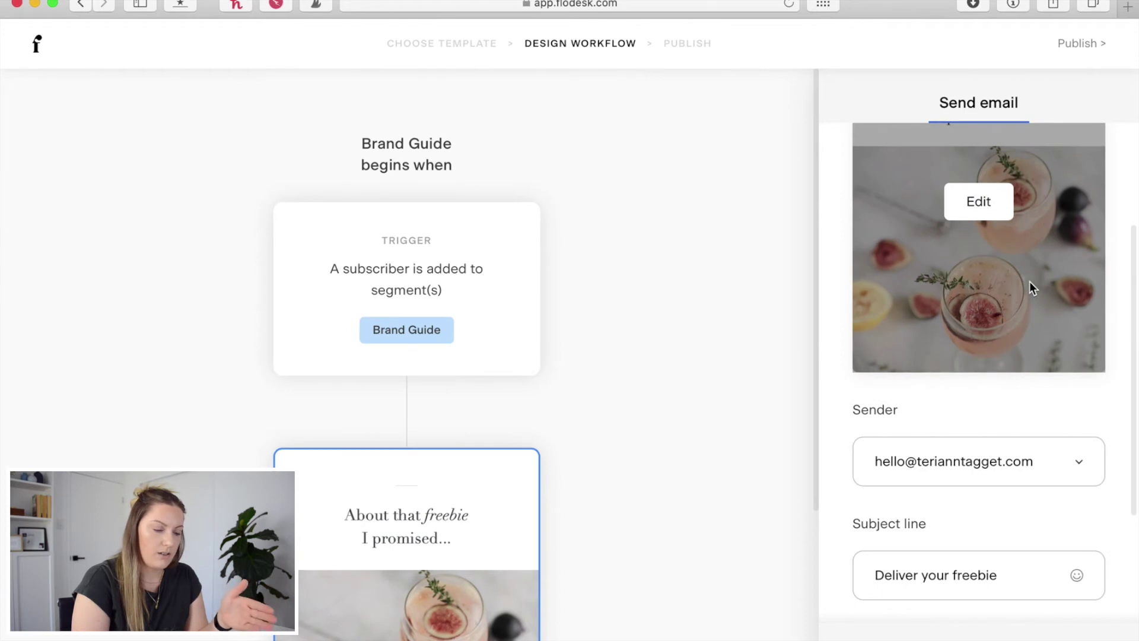
pyautogui.scroll(-3, 1030, 287)
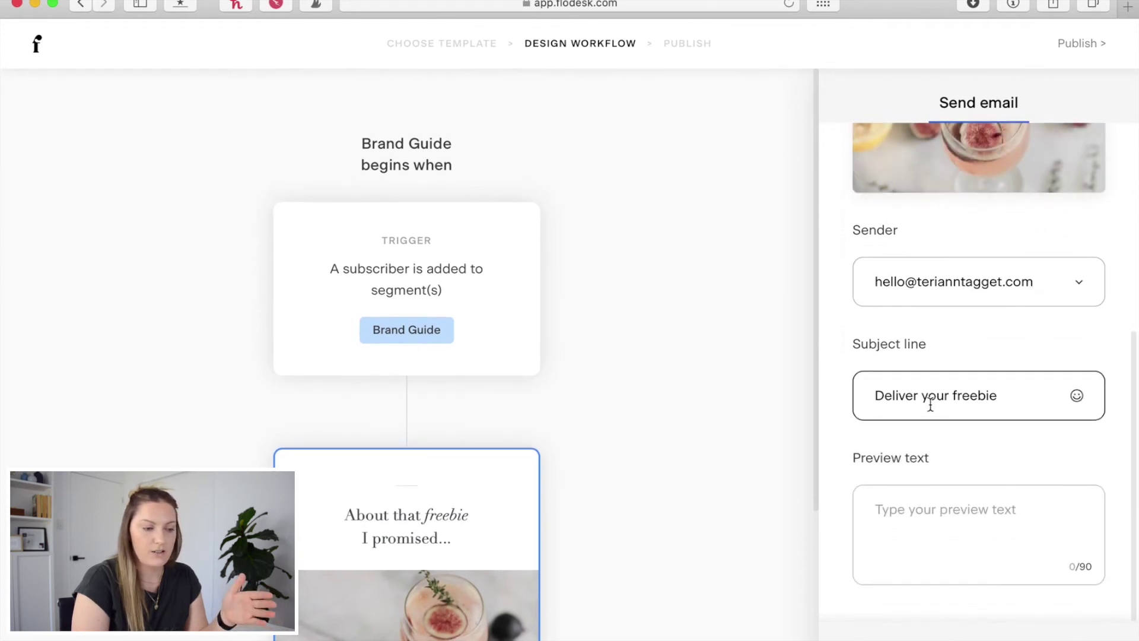
pyautogui.moveTo(999, 393); pyautogui.dragTo(885, 395)
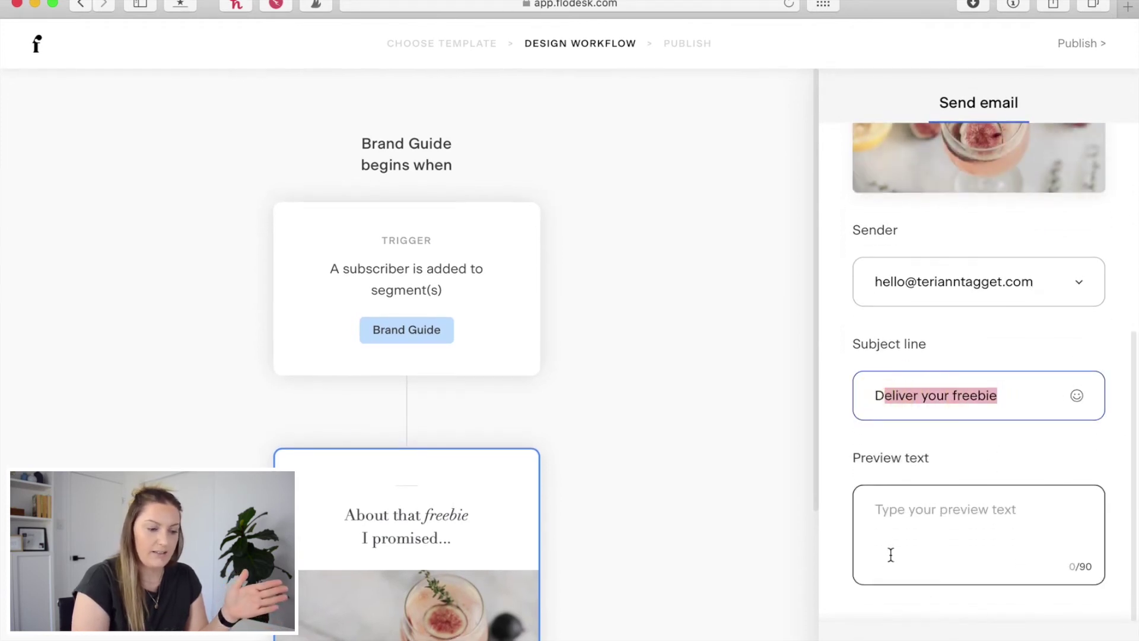
pyautogui.click(906, 523)
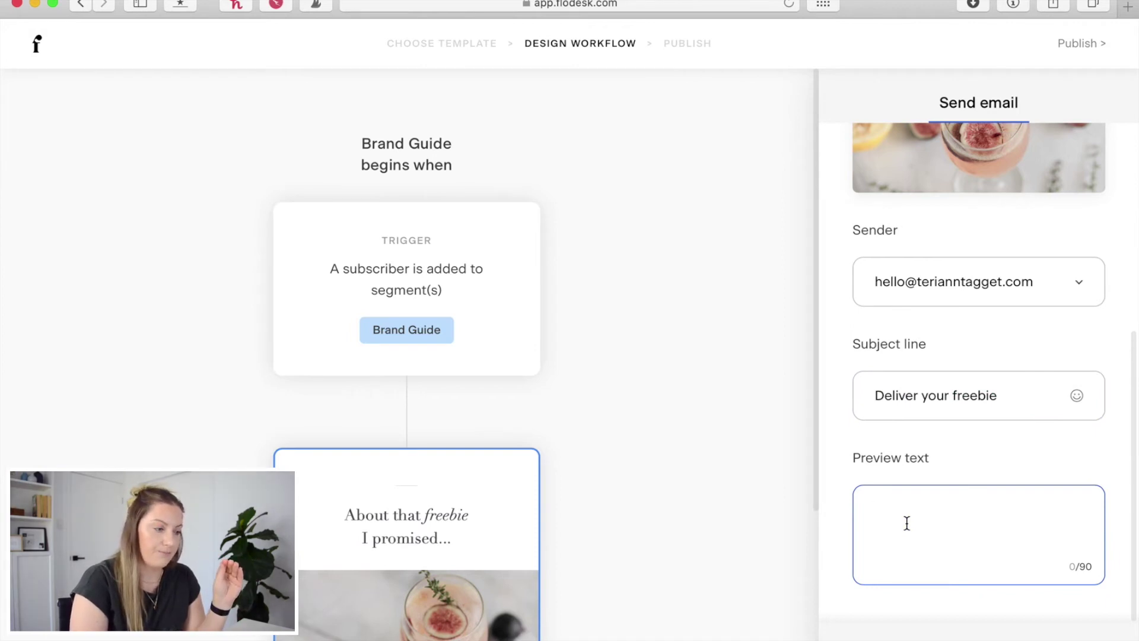
pyautogui.scroll(-4, 646, 448)
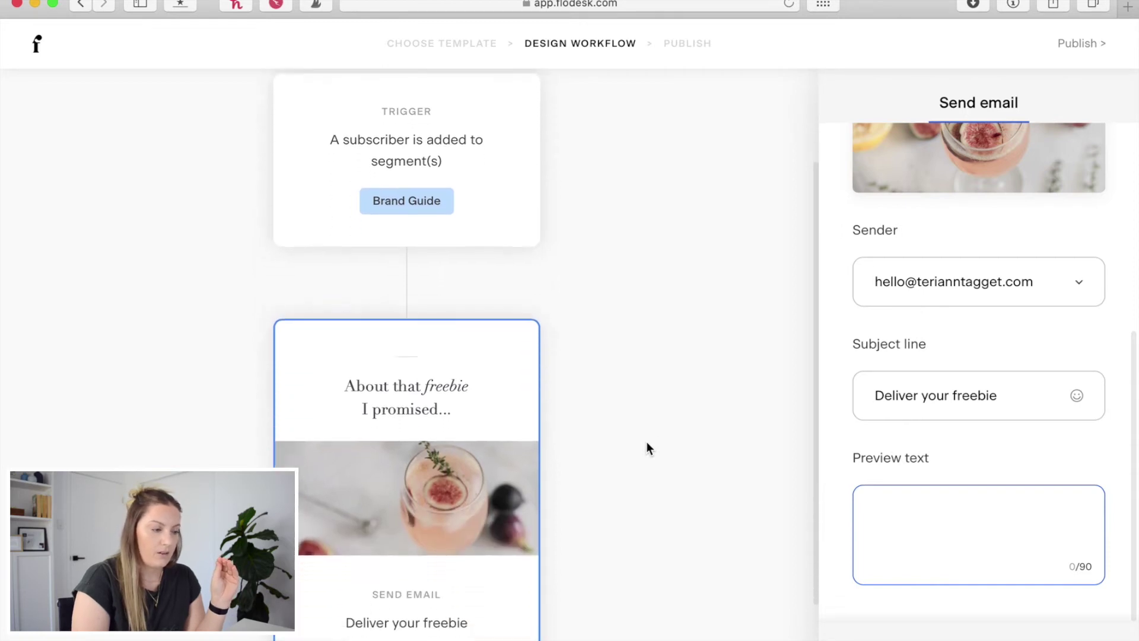
pyautogui.scroll(-2, 647, 448)
pyautogui.scroll(-1, 646, 448)
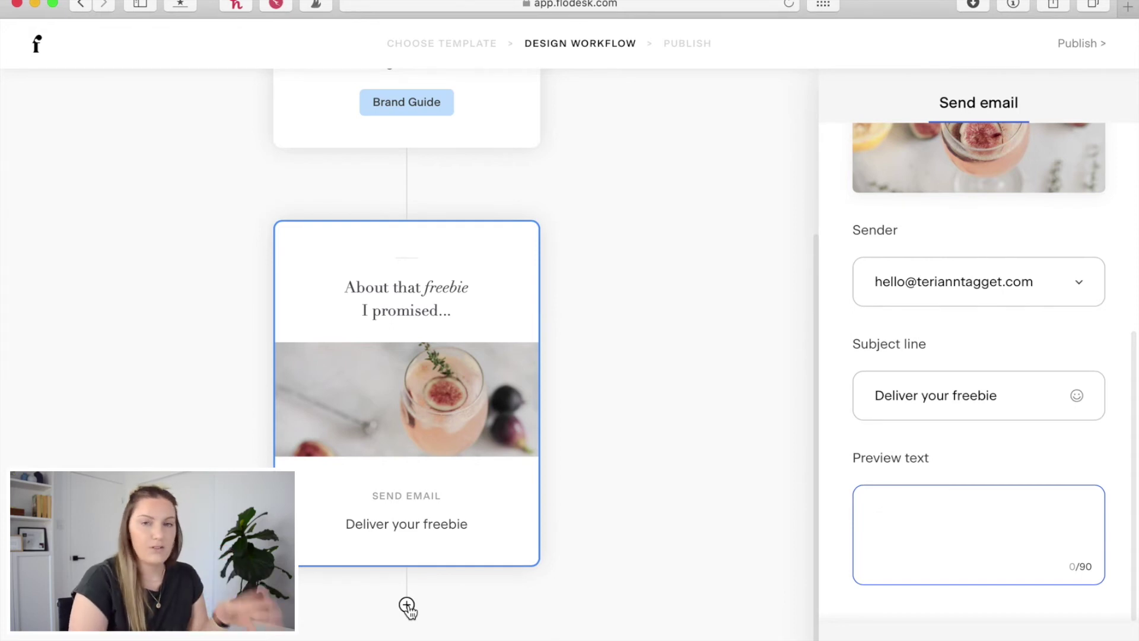
pyautogui.click(638, 477)
# Step: Publish the Brand Guide workflow immediately with Publish now
pyautogui.scroll(5, 639, 477)
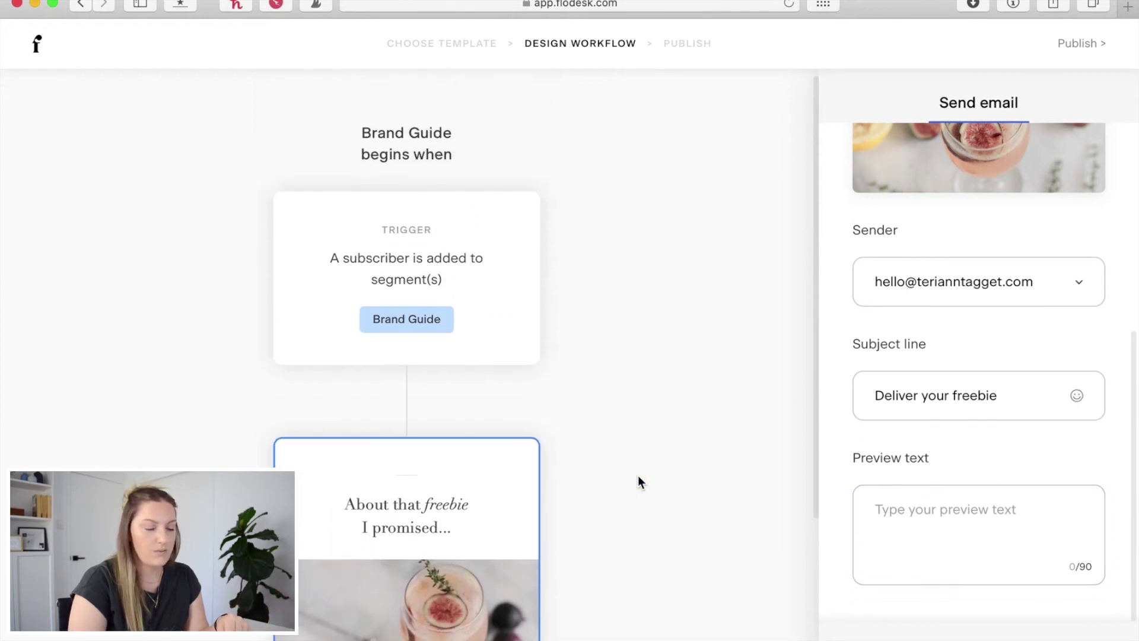
pyautogui.click(1079, 43)
pyautogui.click(578, 421)
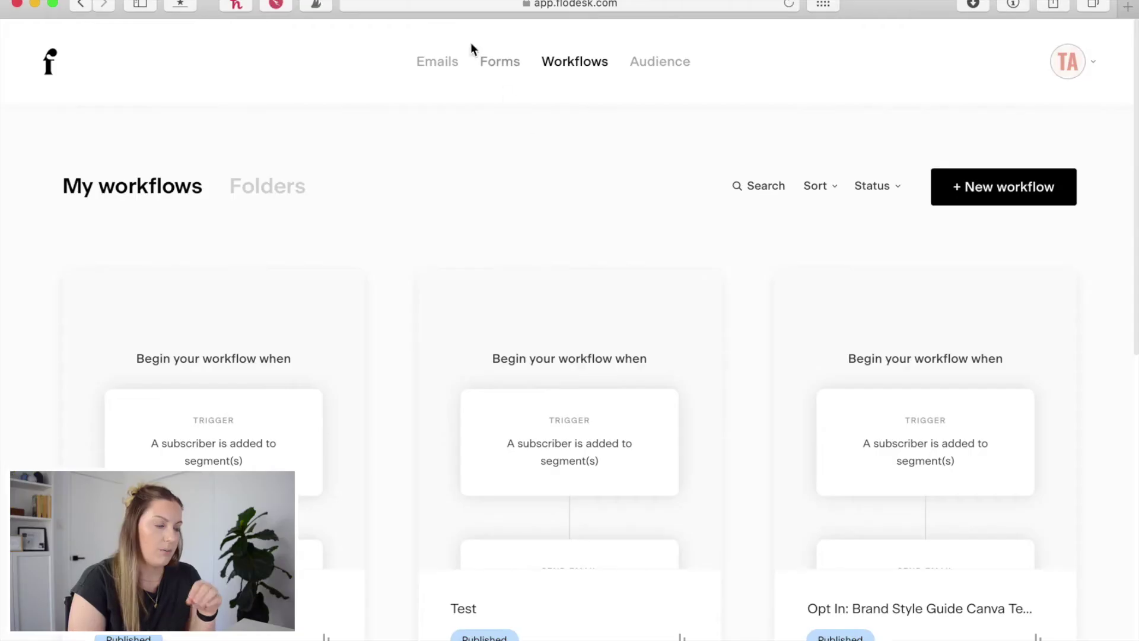
# Step: Create a new form, filter templates to Inline and customize the Inline with image I template
pyautogui.click(489, 63)
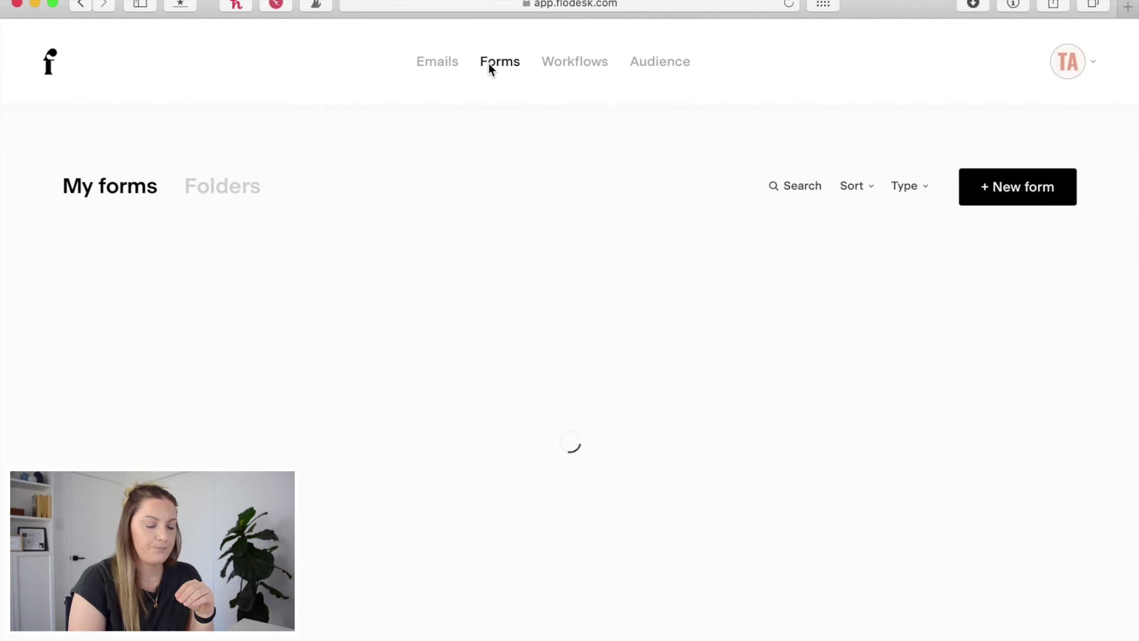
pyautogui.click(1012, 194)
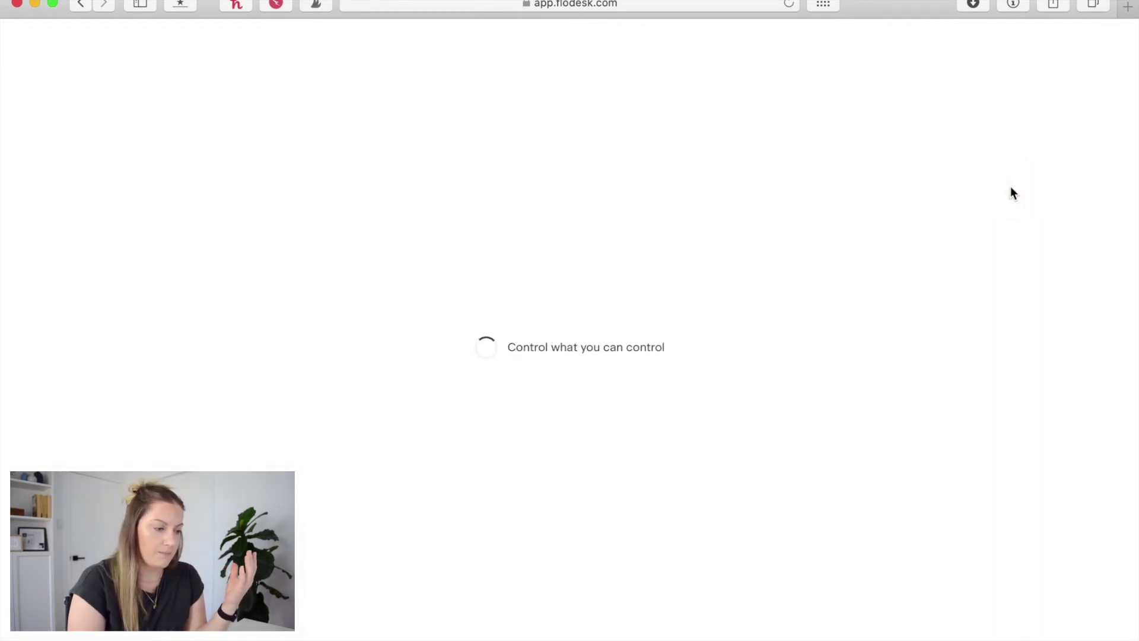
pyautogui.scroll(-5, 526, 387)
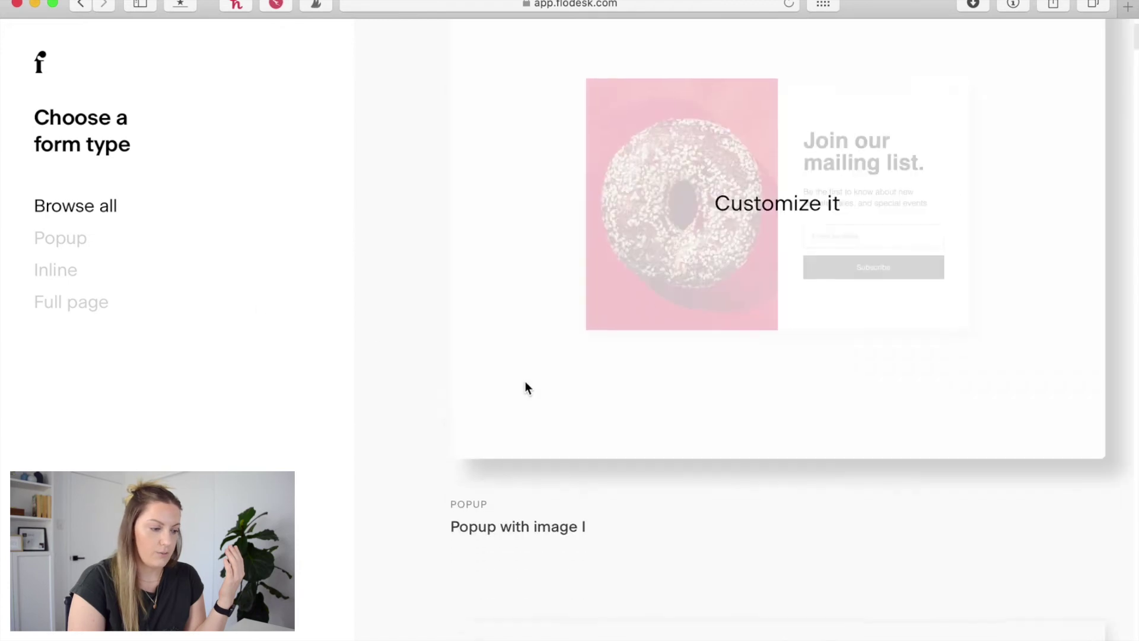
pyautogui.scroll(-6, 525, 387)
pyautogui.click(61, 271)
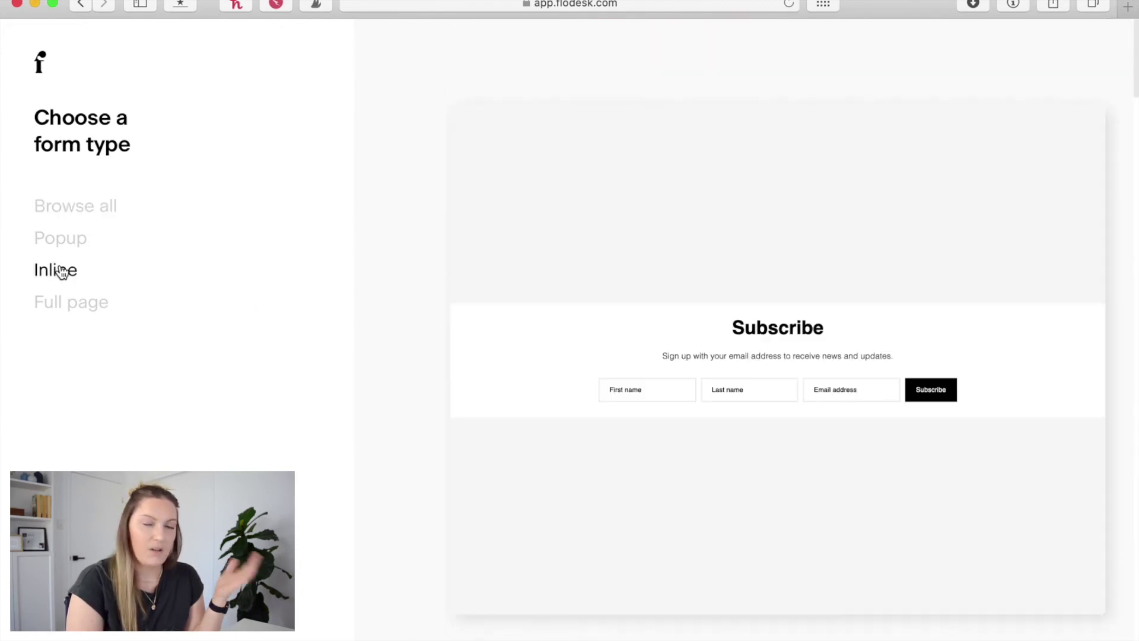
pyautogui.click(51, 301)
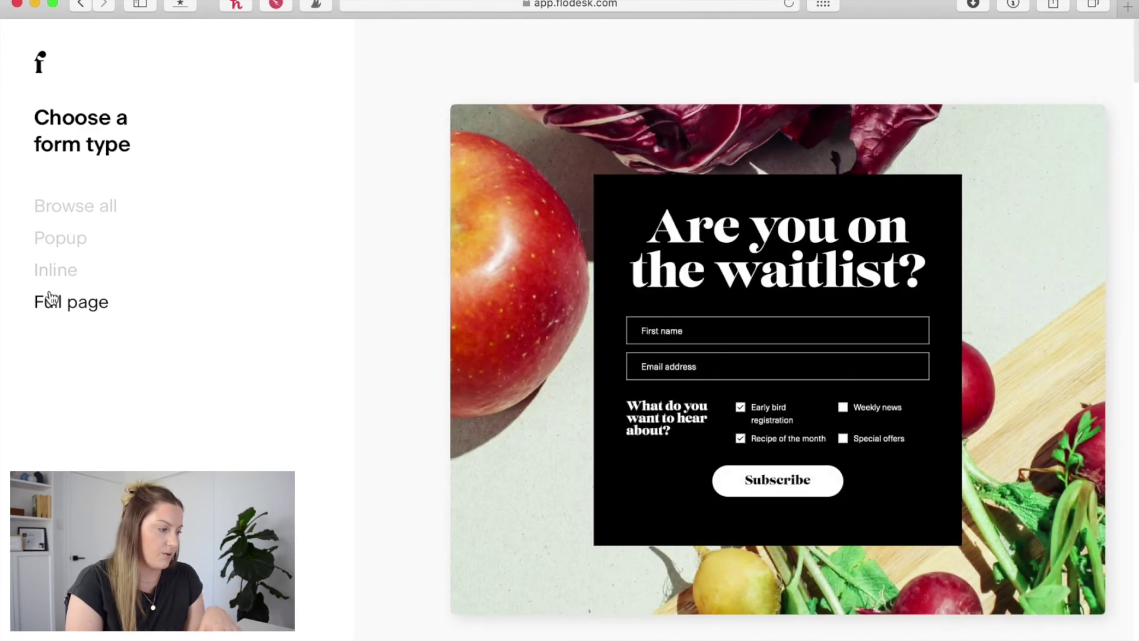
pyautogui.click(57, 265)
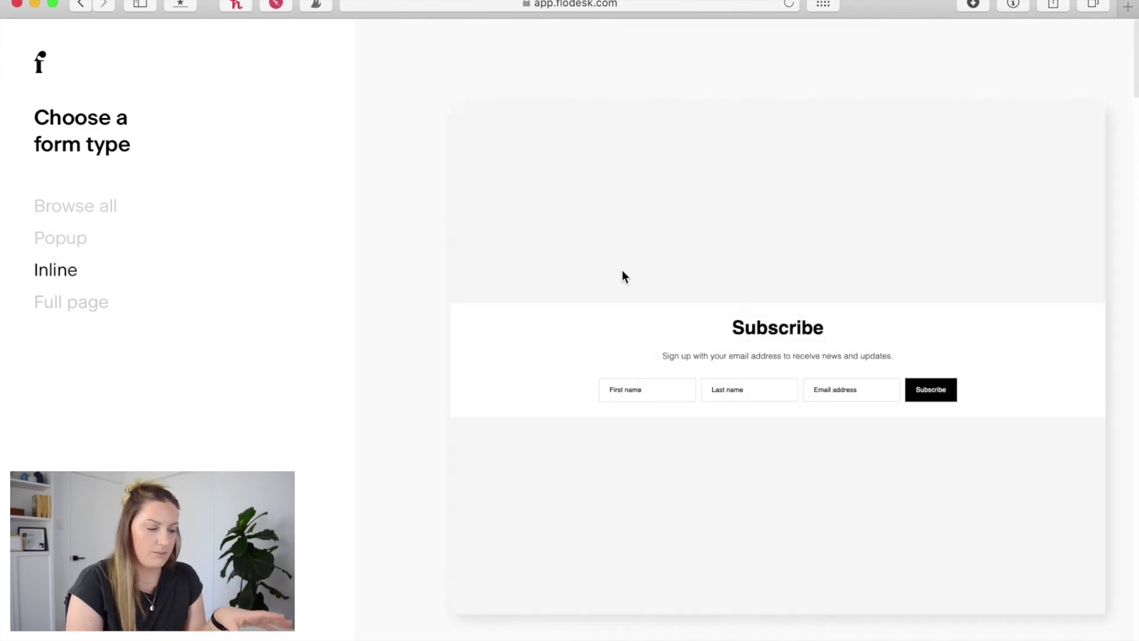
pyautogui.moveTo(660, 344)
pyautogui.scroll(-5, 662, 344)
pyautogui.scroll(-5, 664, 344)
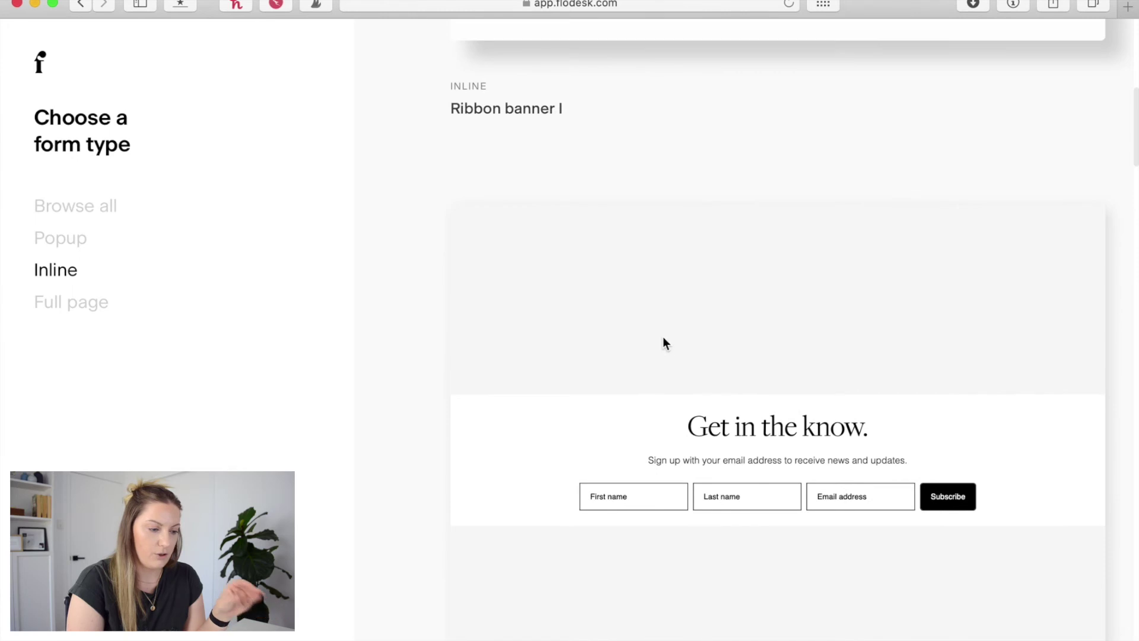
pyautogui.scroll(-9, 664, 344)
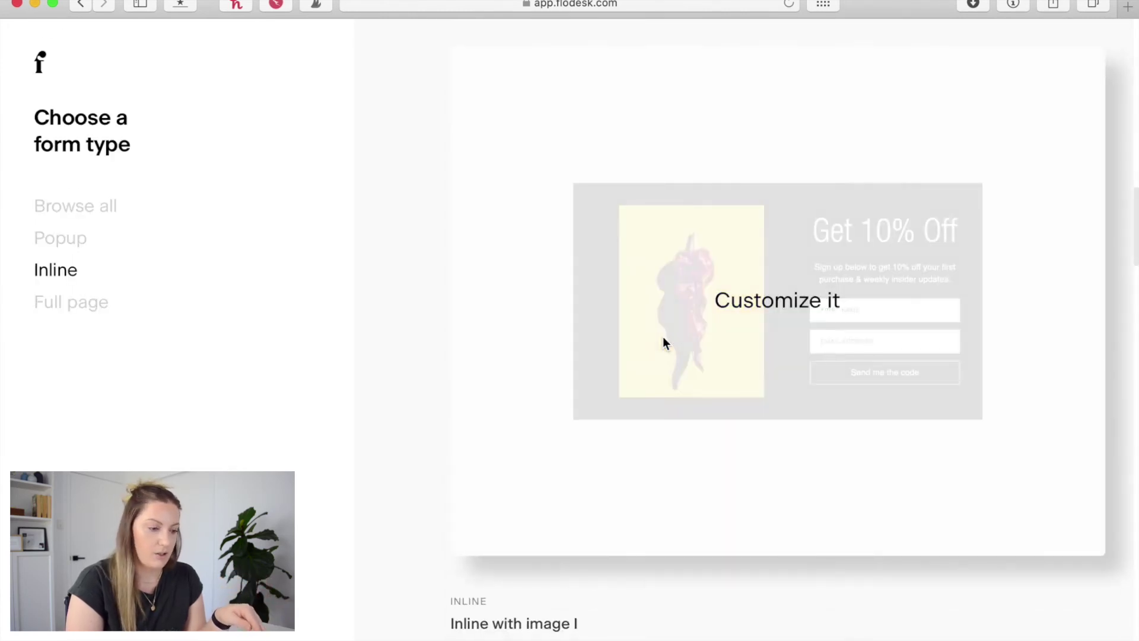
pyautogui.click(774, 301)
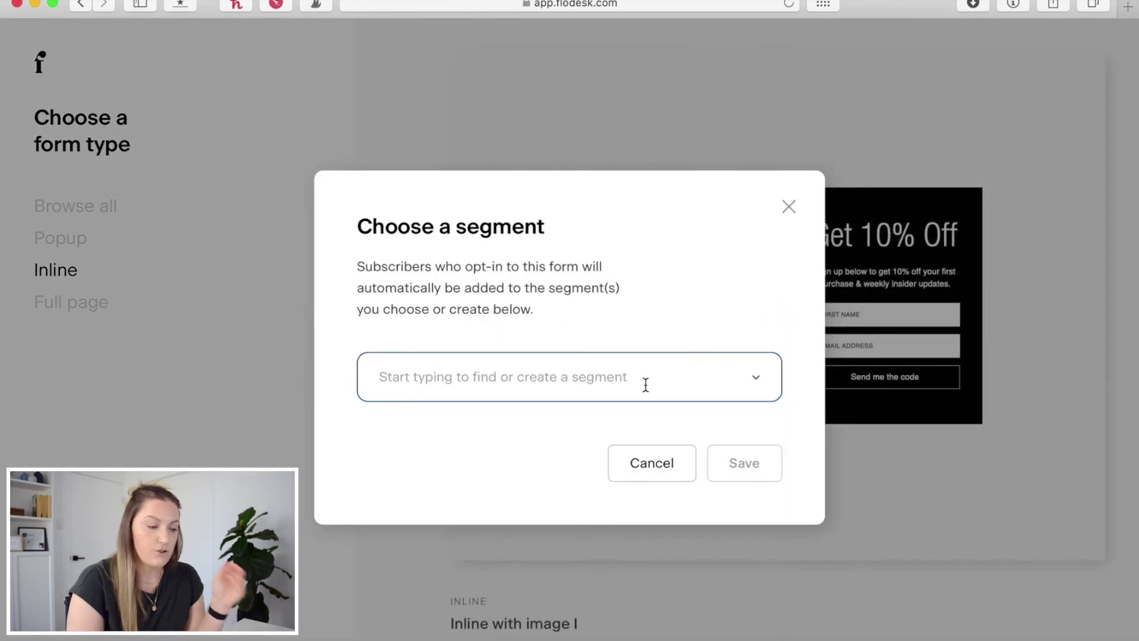
# Step: Link the new Inline with image I form to the Brand Guide segment and save
pyautogui.click(753, 376)
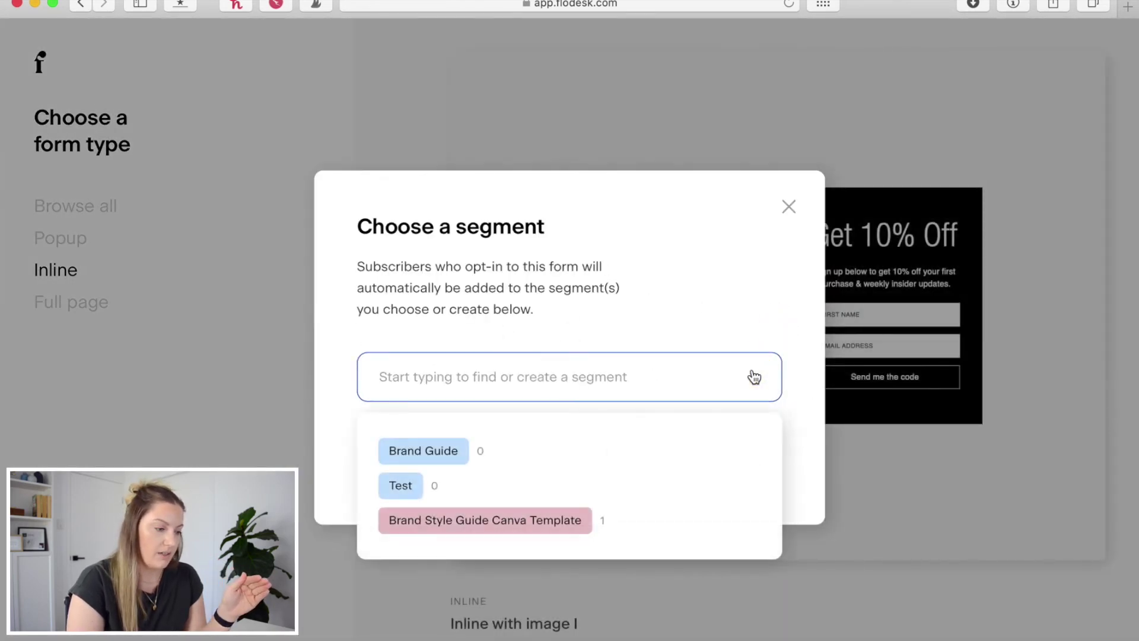
pyautogui.click(424, 452)
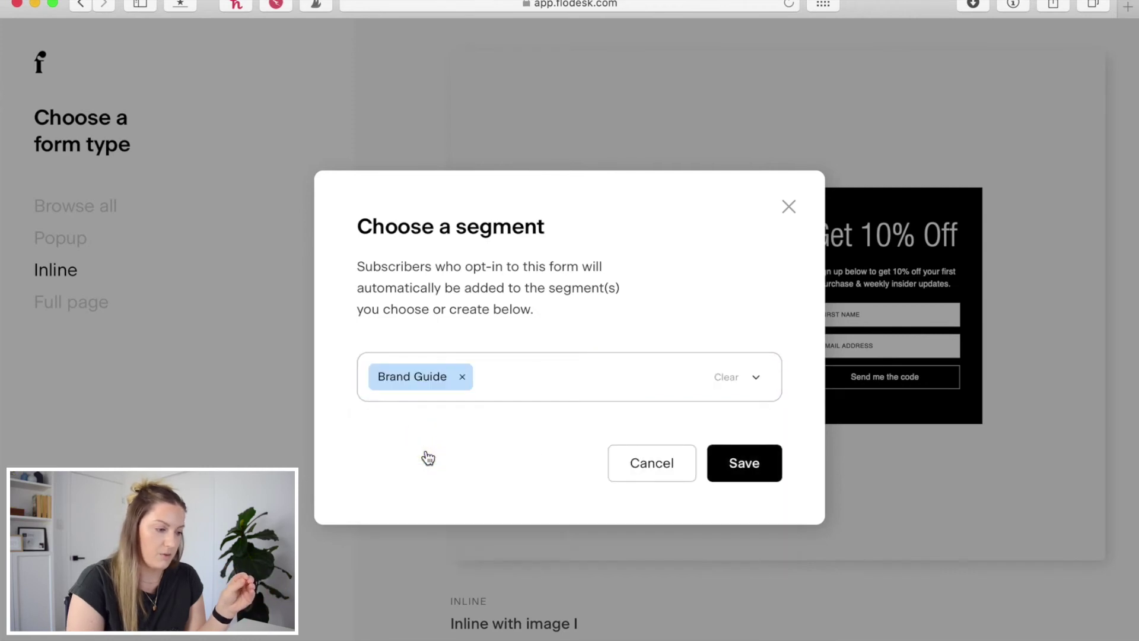
pyautogui.click(750, 466)
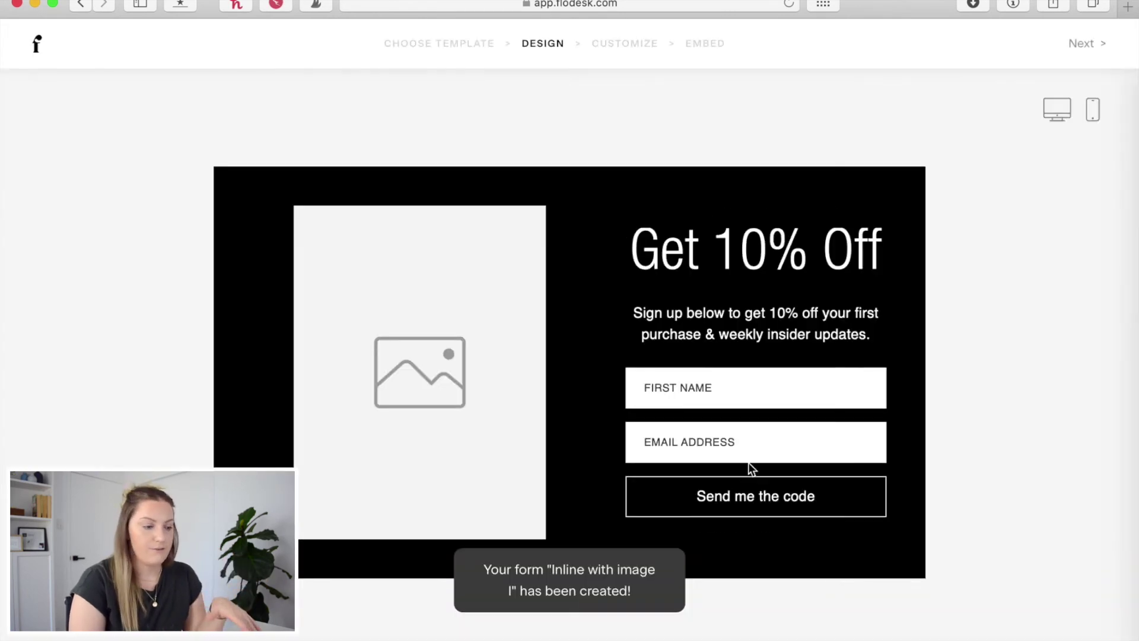
# Step: Make the form background transparent and the Get 10% Off heading and subheading black
pyautogui.click(551, 188)
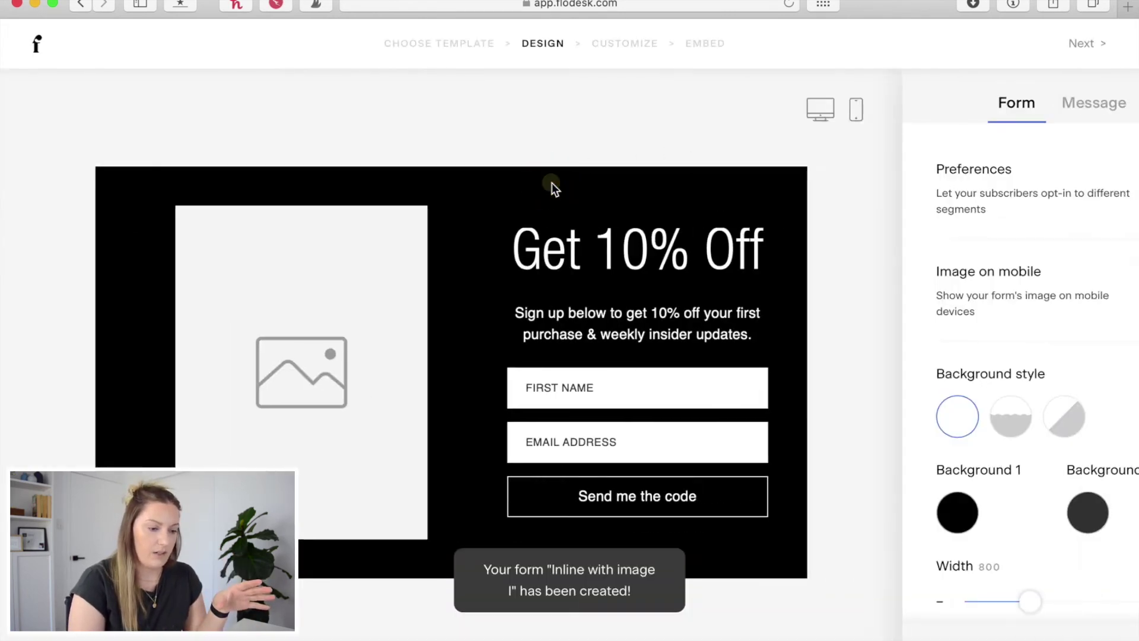
pyautogui.click(866, 513)
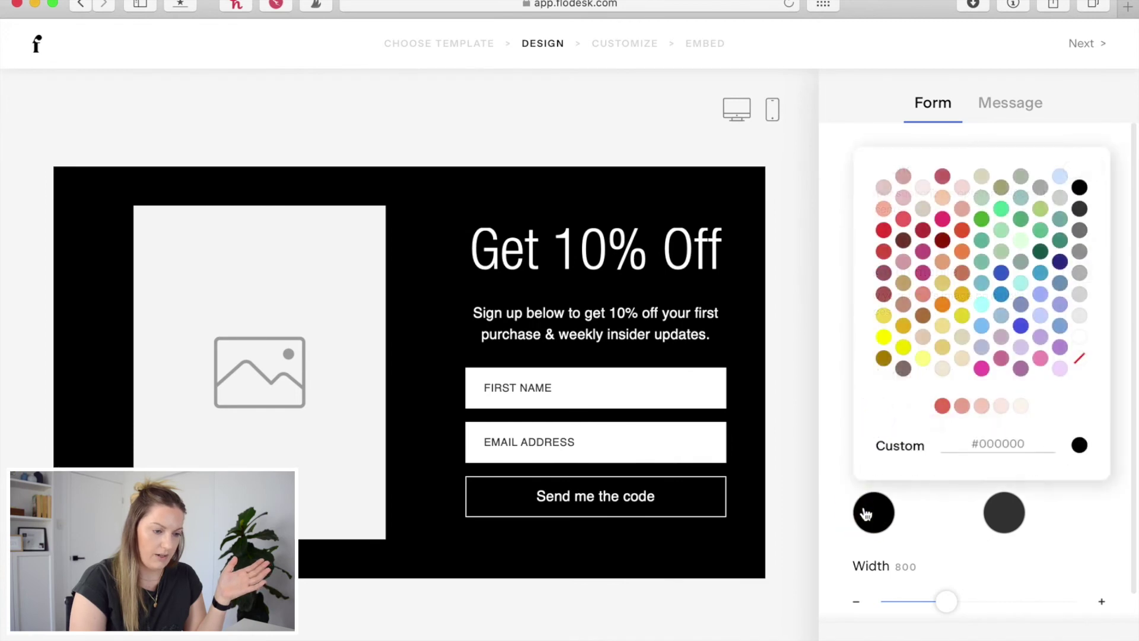
pyautogui.click(1079, 360)
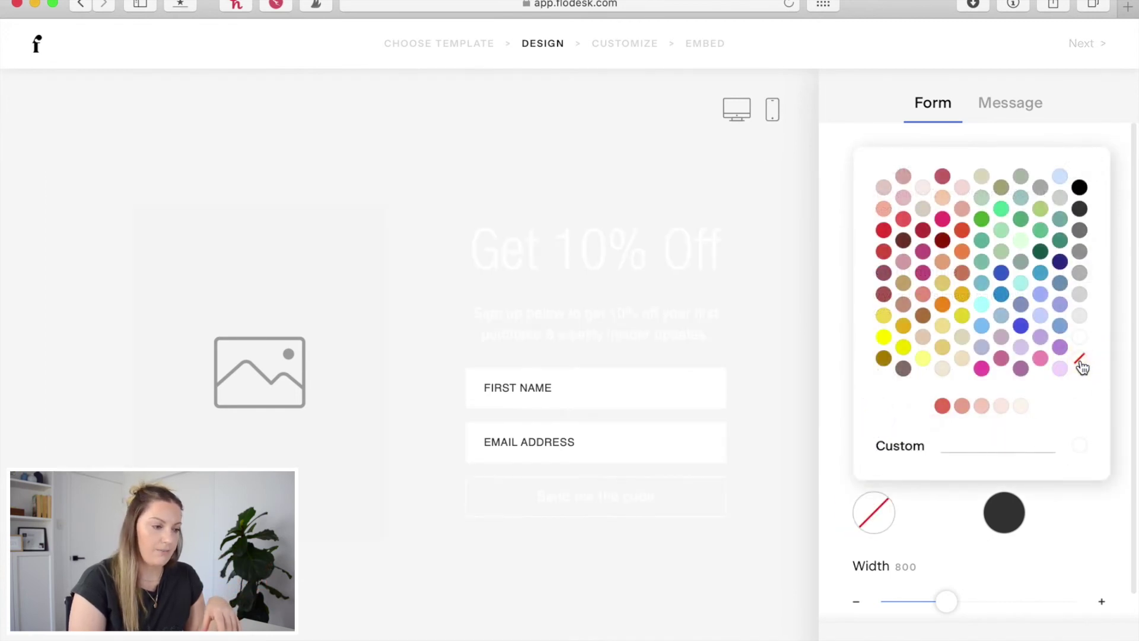
pyautogui.click(625, 249)
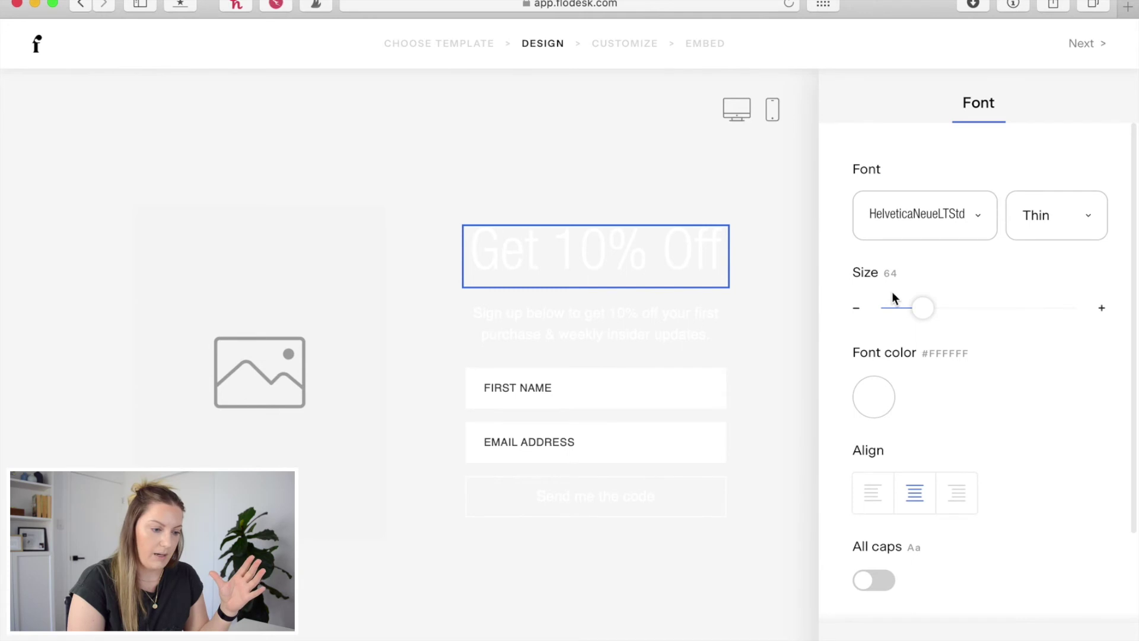
pyautogui.click(869, 404)
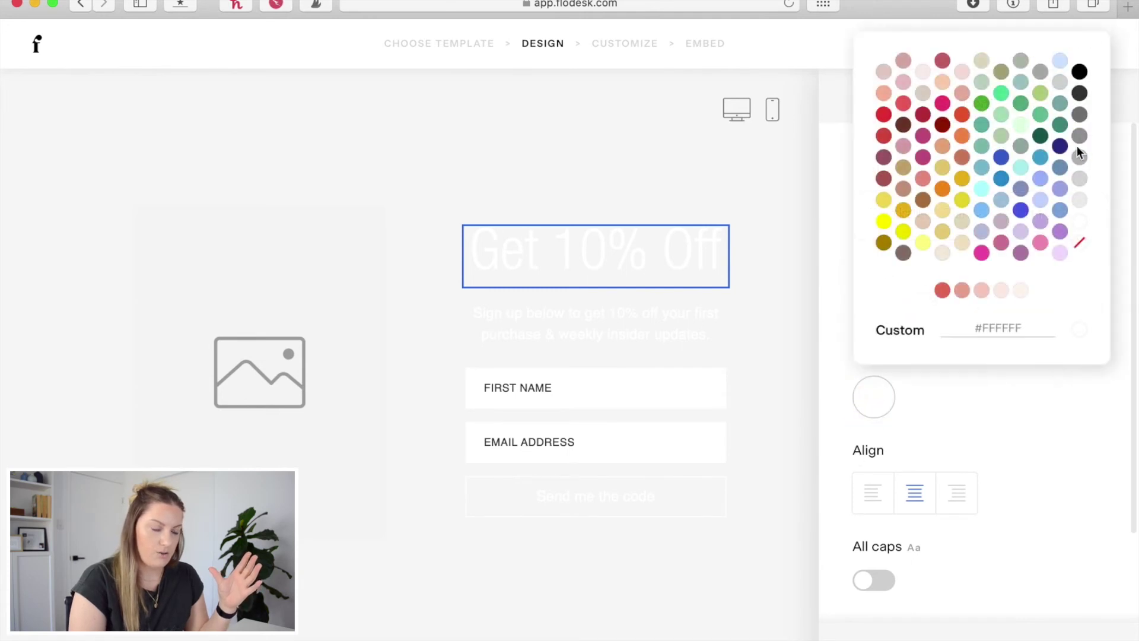
pyautogui.click(1079, 72)
pyautogui.click(622, 318)
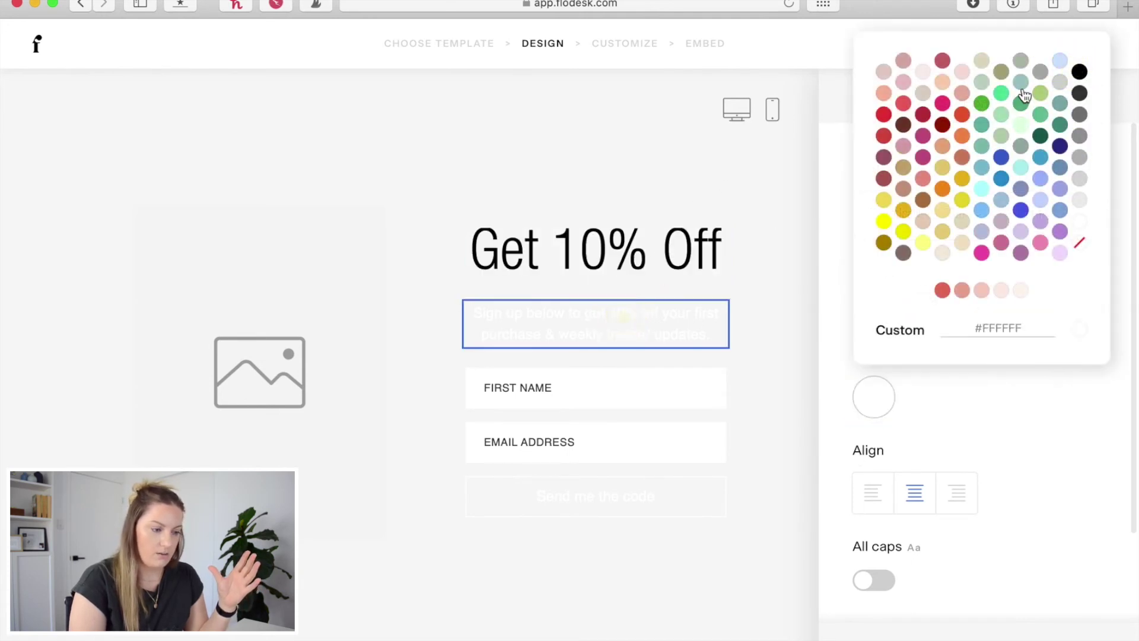
pyautogui.click(1079, 72)
# Step: Give the name and email fields salmon #F2AD95 text and borders on a white fill
pyautogui.click(596, 496)
pyautogui.click(873, 338)
pyautogui.click(883, 36)
pyautogui.click(595, 388)
pyautogui.click(874, 340)
pyautogui.click(883, 37)
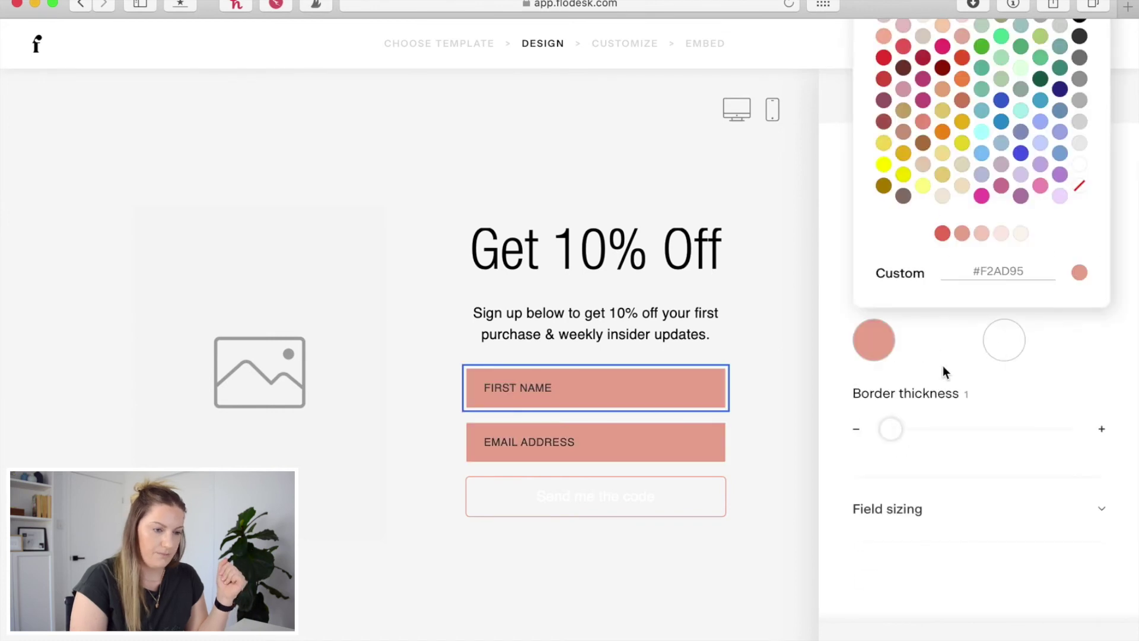
pyautogui.click(1079, 165)
pyautogui.click(1014, 102)
pyautogui.click(872, 396)
# Step: Style the Send me the code button as a solid salmon rectangle with white text
pyautogui.click(962, 290)
pyautogui.click(596, 496)
pyautogui.click(873, 397)
pyautogui.click(1079, 72)
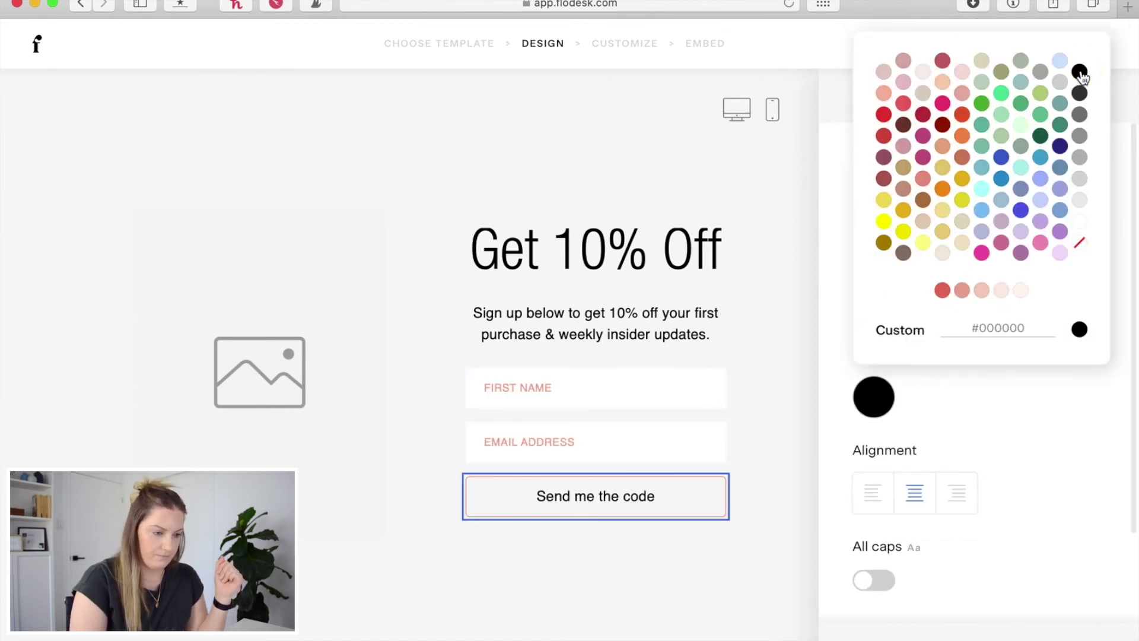
pyautogui.click(1079, 221)
pyautogui.click(954, 110)
pyautogui.click(949, 103)
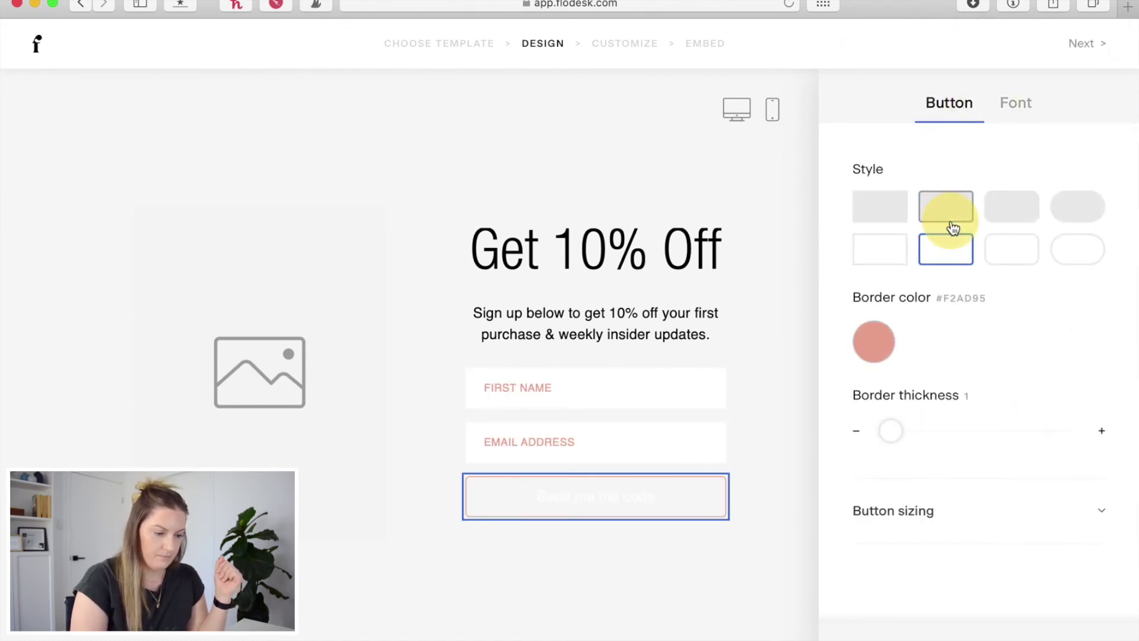
pyautogui.click(949, 219)
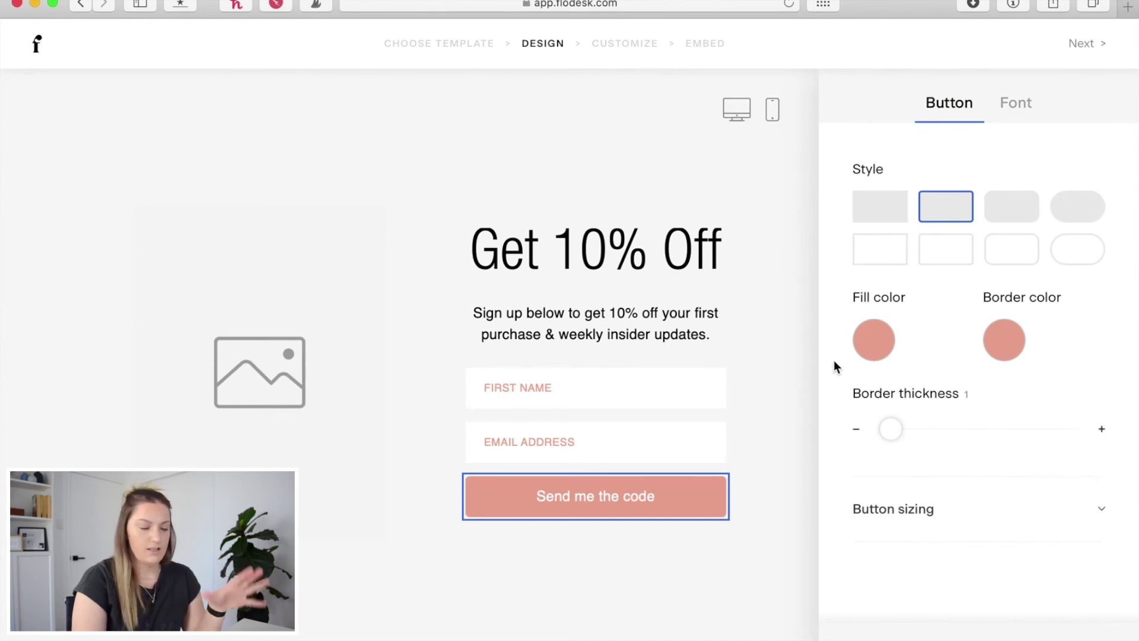
# Step: Upload iPhone Shortcut Icons.png as the form's image
pyautogui.click(297, 311)
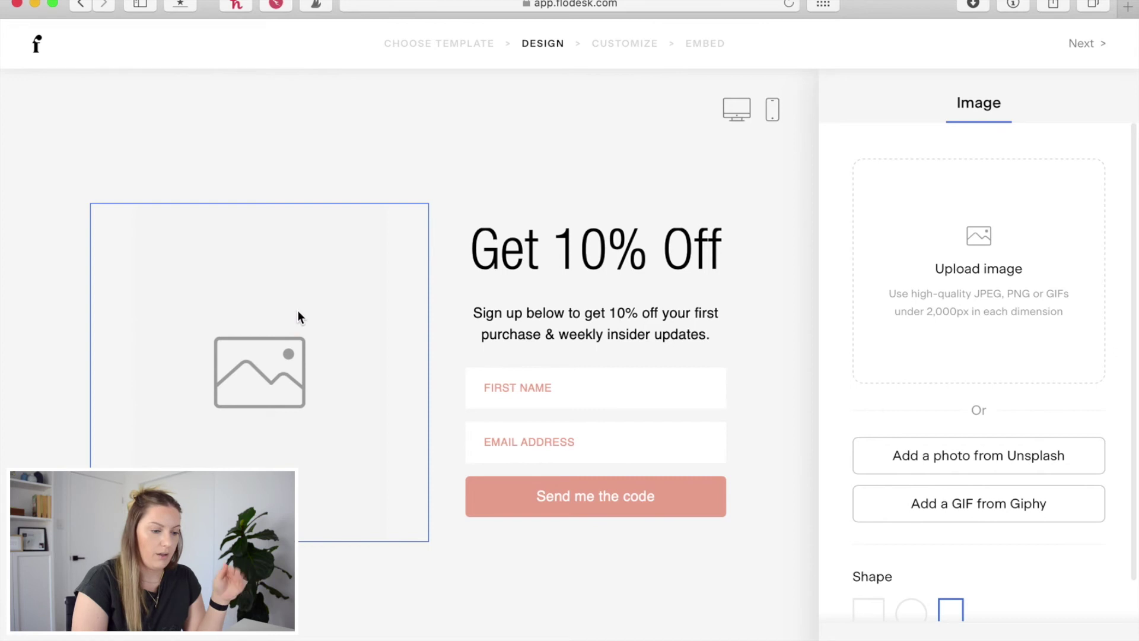
pyautogui.click(1020, 275)
pyautogui.click(423, 130)
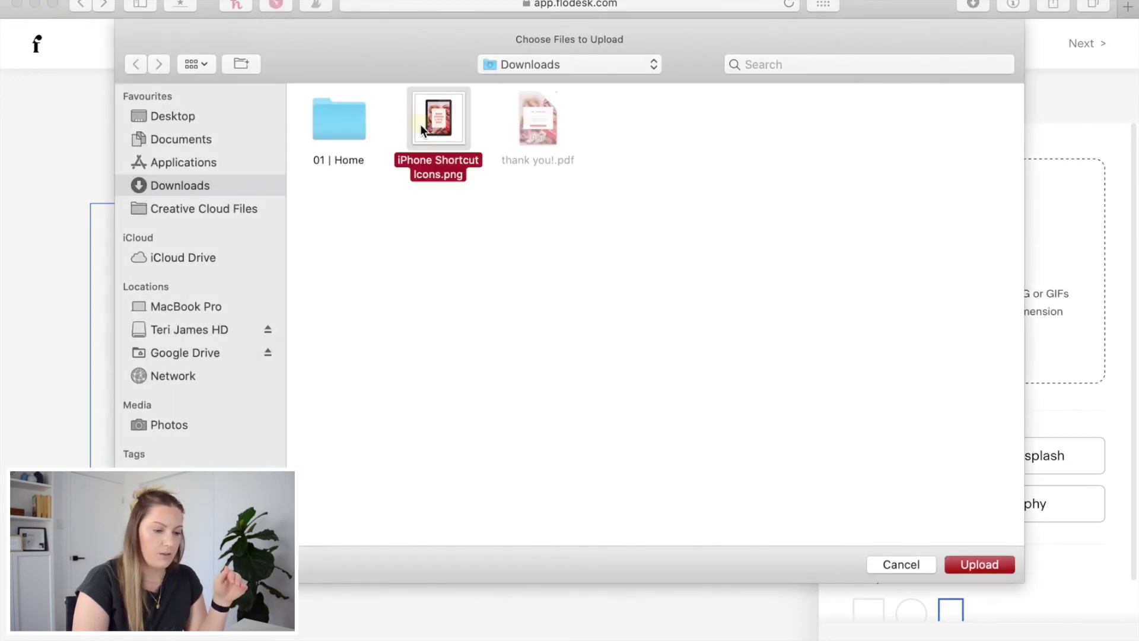
pyautogui.click(1006, 568)
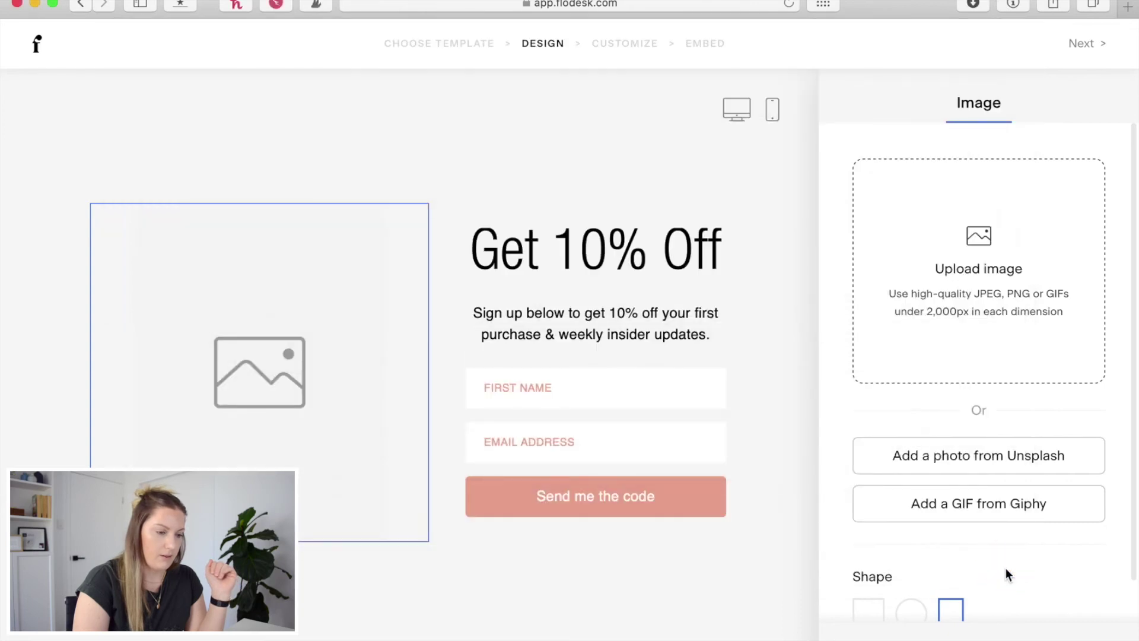
# Step: Change the heading to 'Get Your Brand Strategy & Style Guide'
pyautogui.click(602, 252)
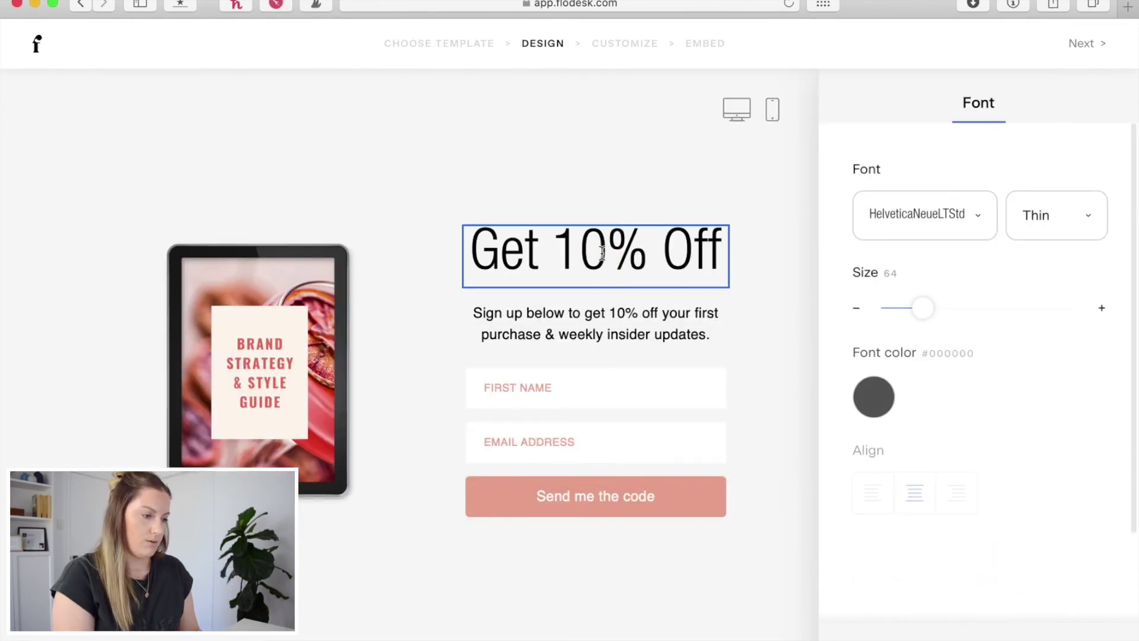
pyautogui.tripleClick(602, 252)
pyautogui.write('Get')
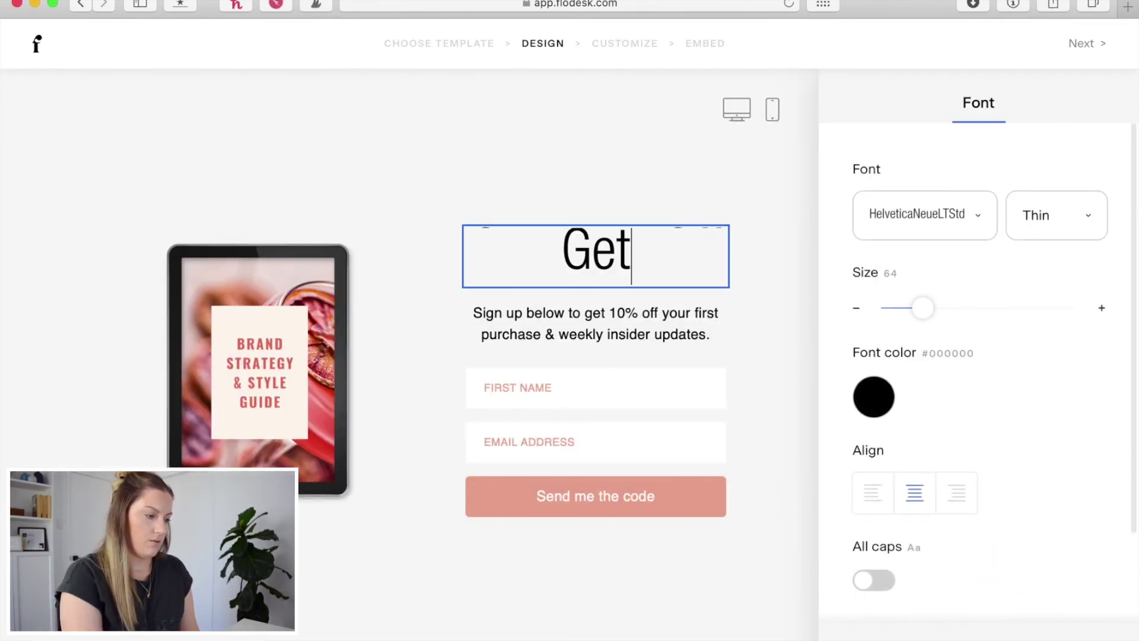
pyautogui.write(' Your Brand Strat')
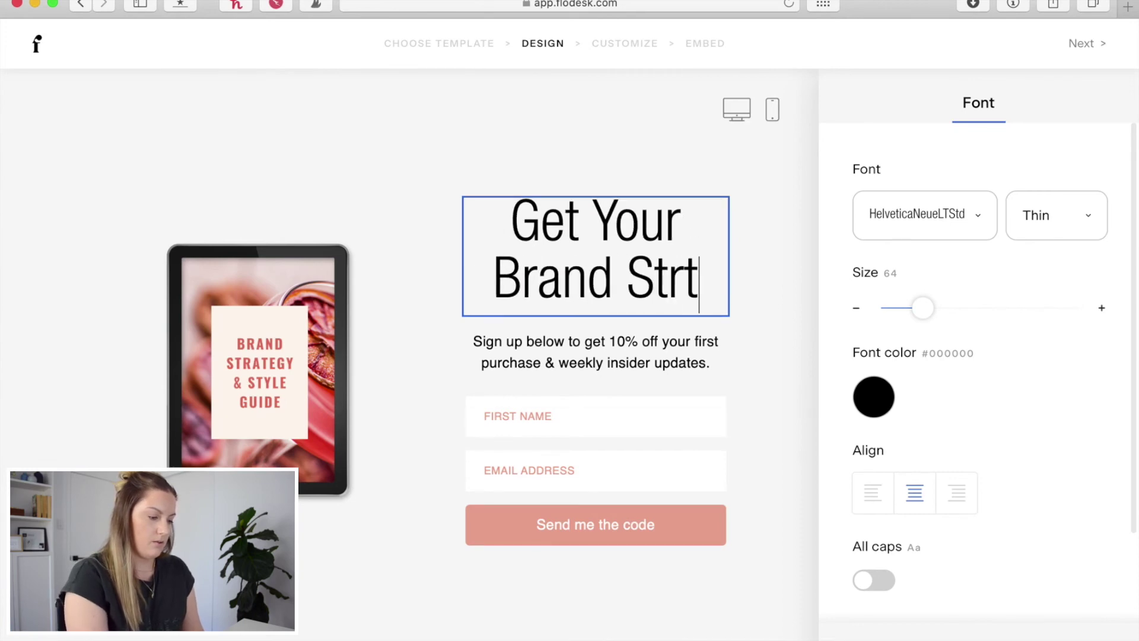
pyautogui.press('BackSpace')
pyautogui.write('ategy & Style Gu')
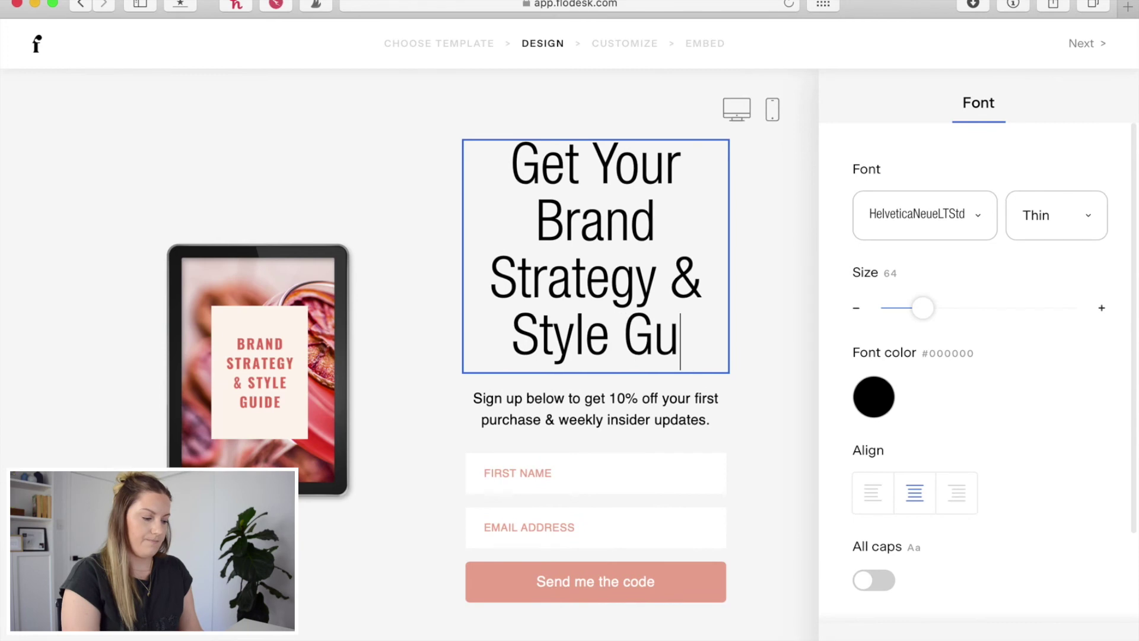
pyautogui.write('ide')
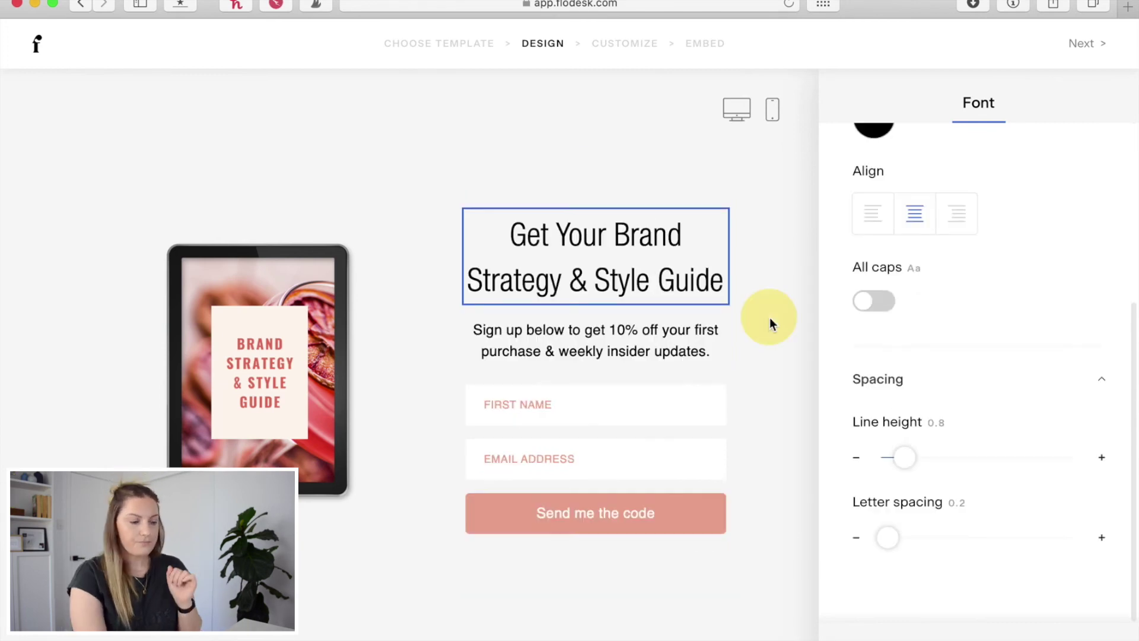
pyautogui.click(770, 318)
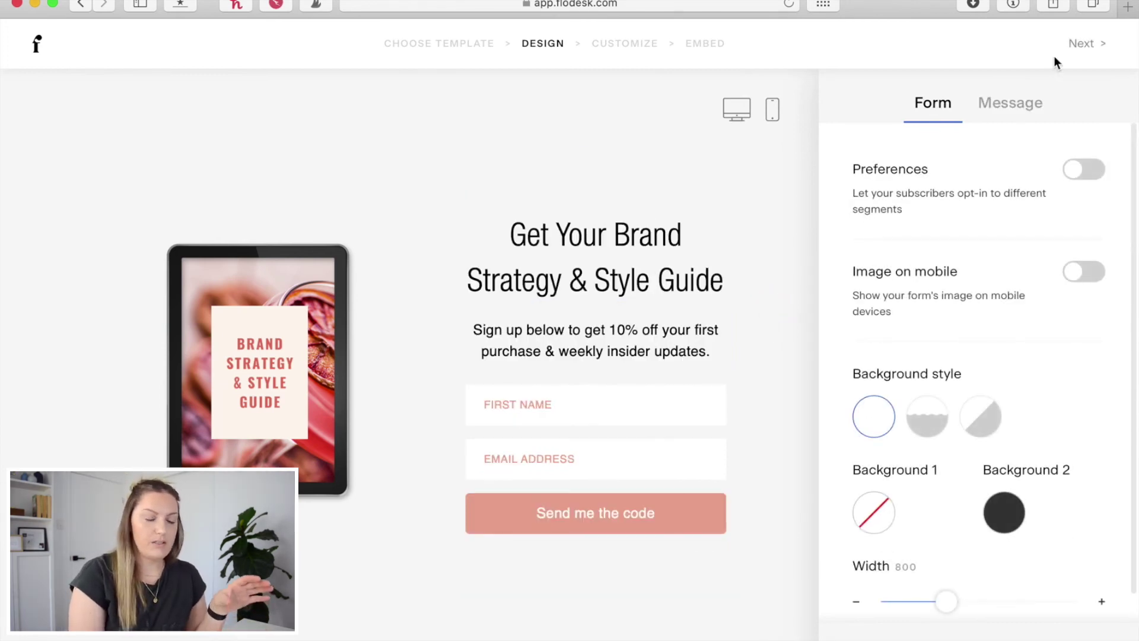
# Step: Save the form design and set double opt-in to Yes
pyautogui.click(1088, 45)
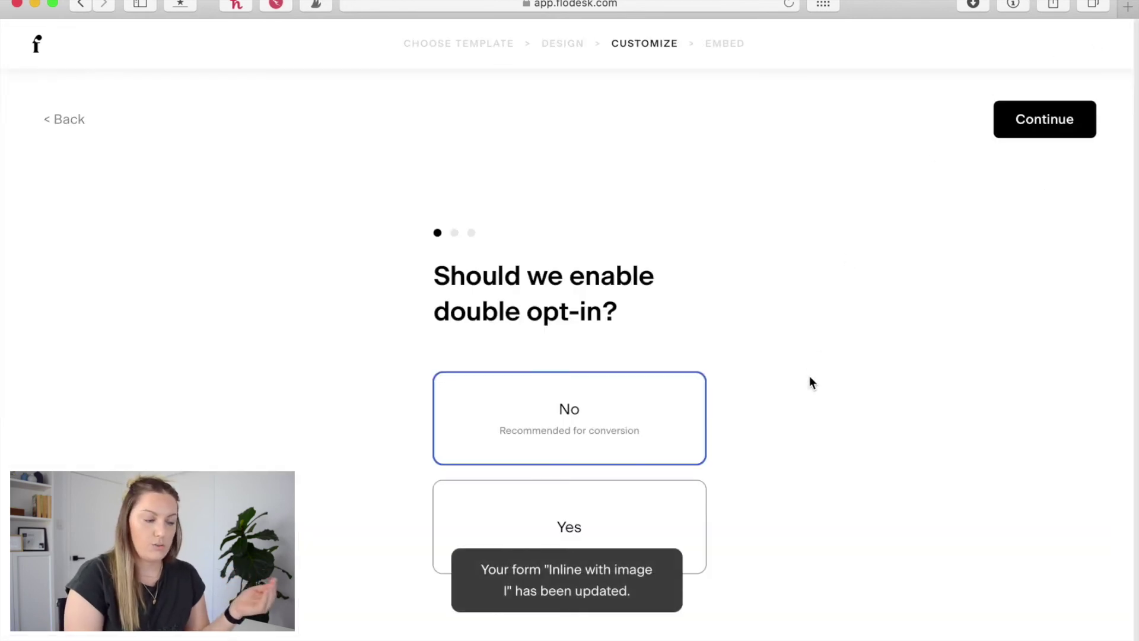
pyautogui.scroll(-1, 812, 382)
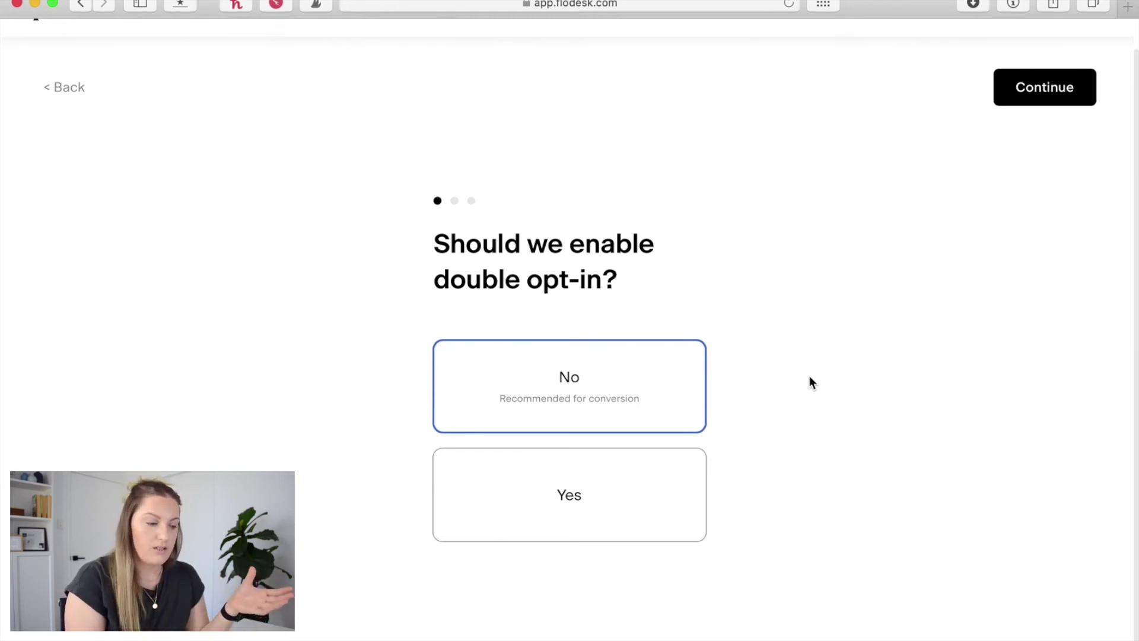
pyautogui.click(561, 503)
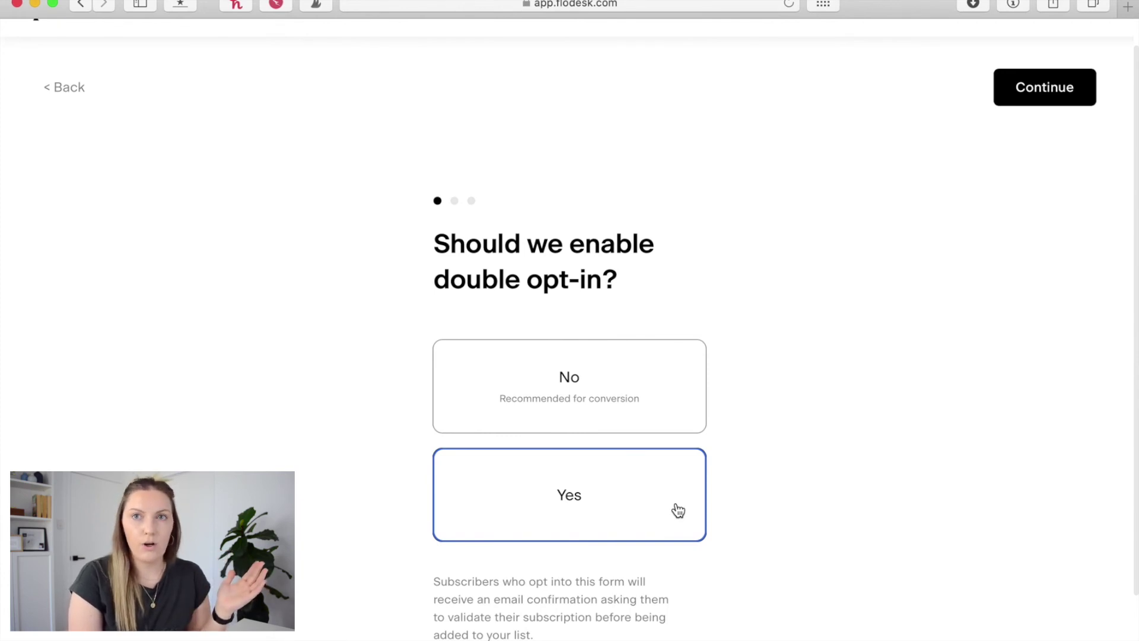
pyautogui.click(1042, 90)
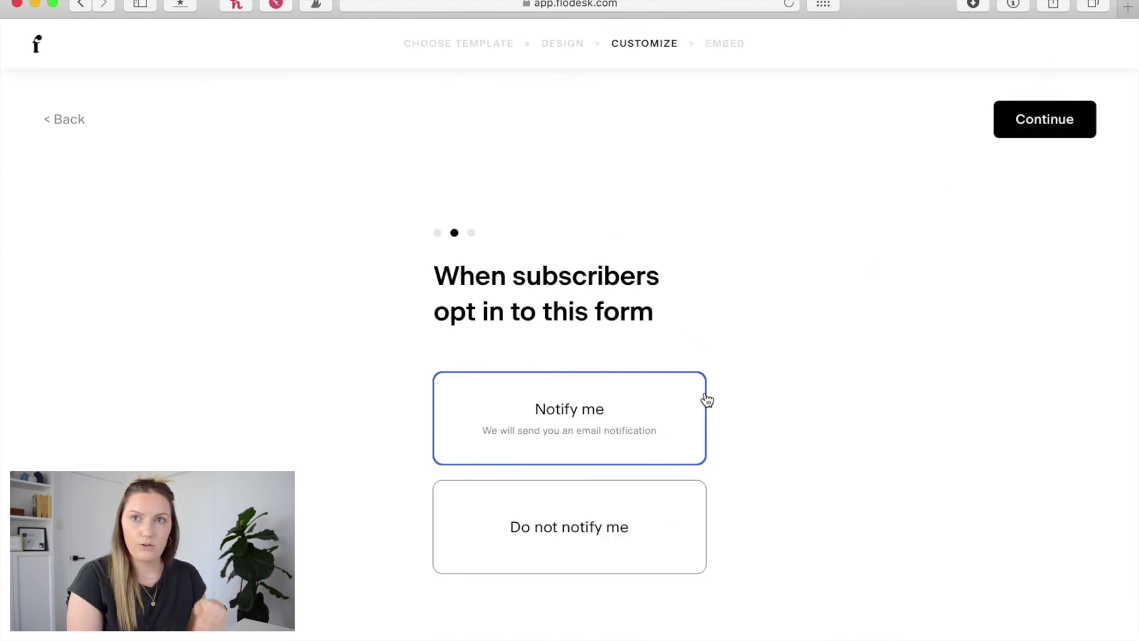
# Step: Choose Do not notify me, keep Display success message, and reach the Publish your form page
pyautogui.click(572, 523)
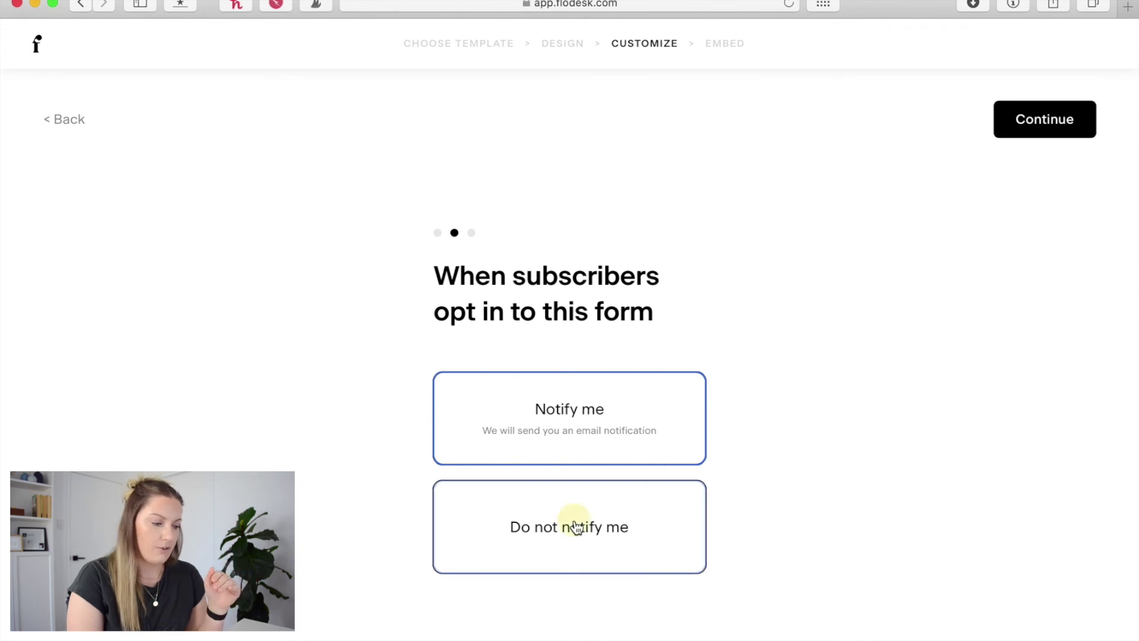
pyautogui.click(1065, 124)
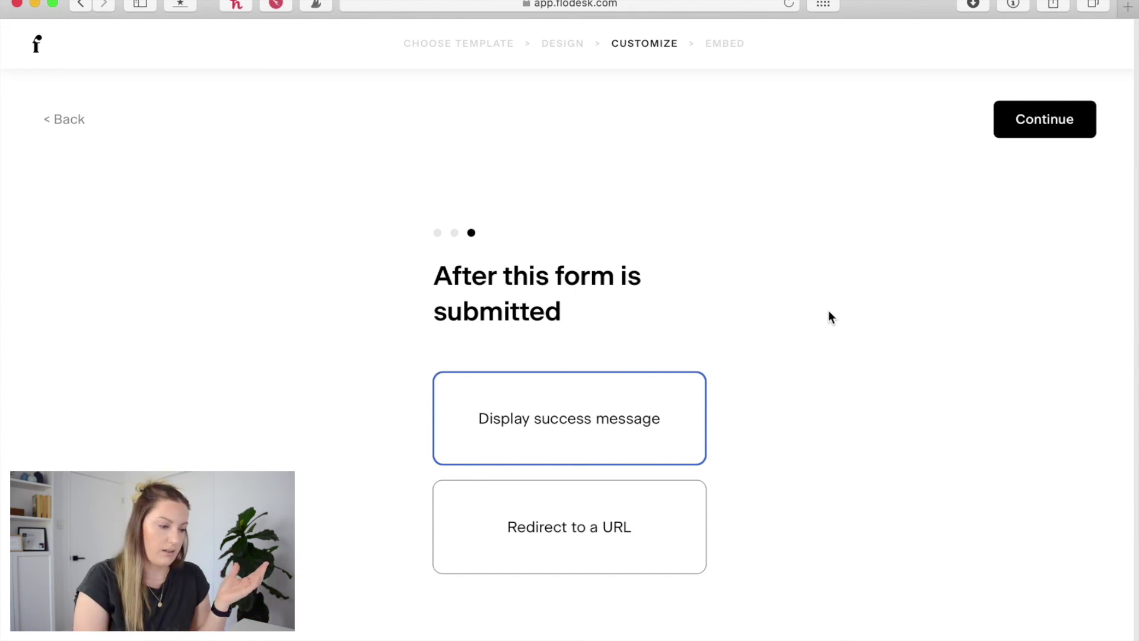
pyautogui.click(1046, 125)
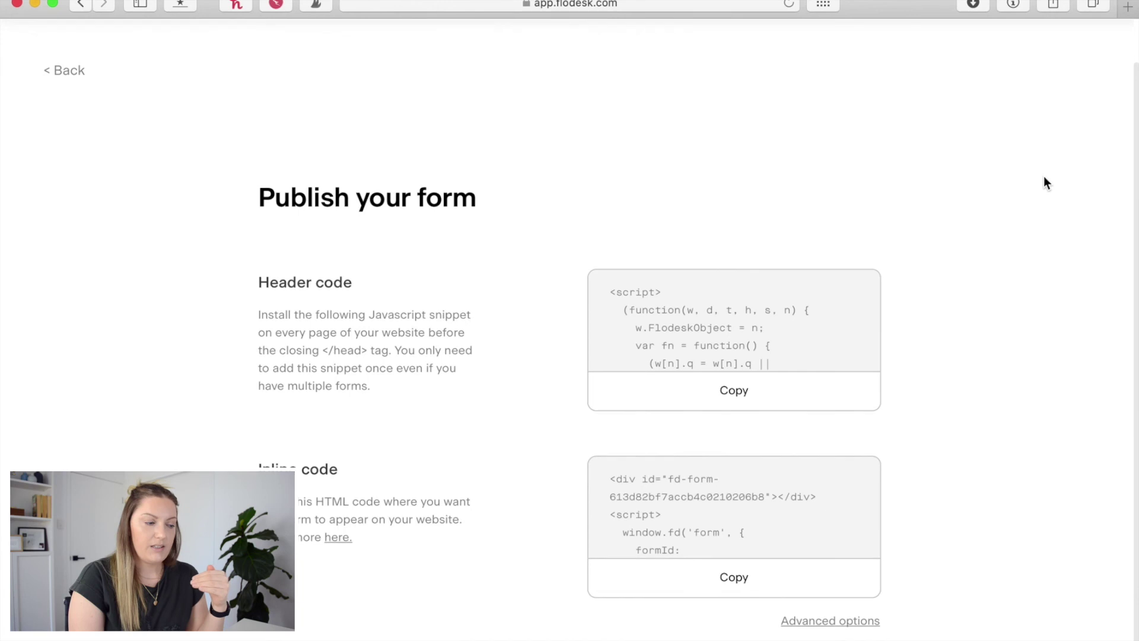
pyautogui.scroll(-1, 1045, 181)
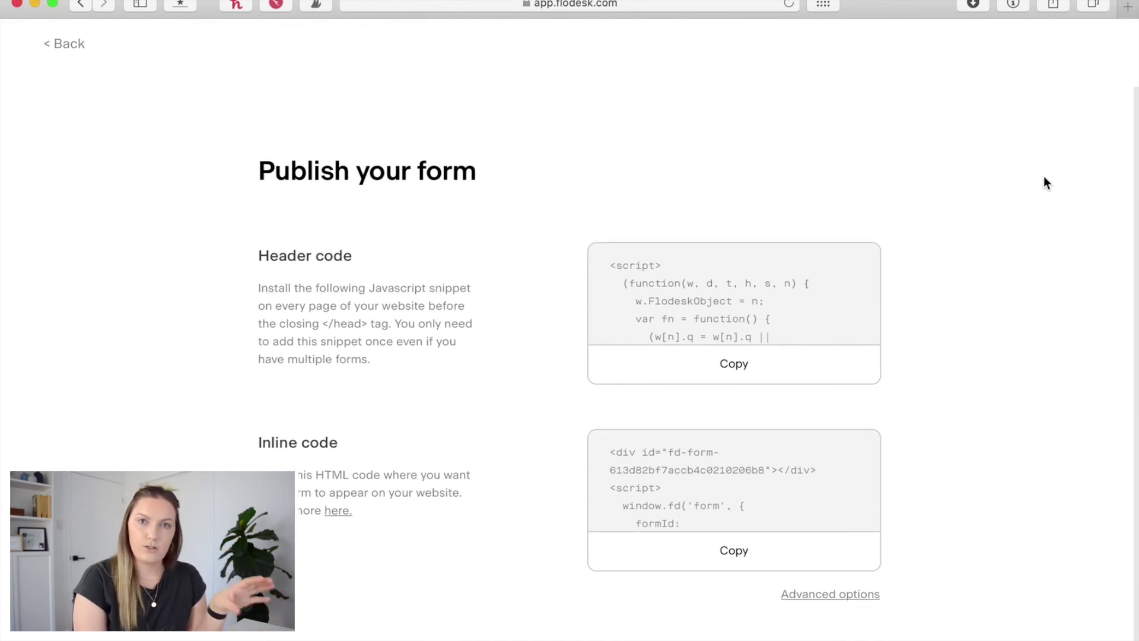
pyautogui.scroll(-1, 1043, 176)
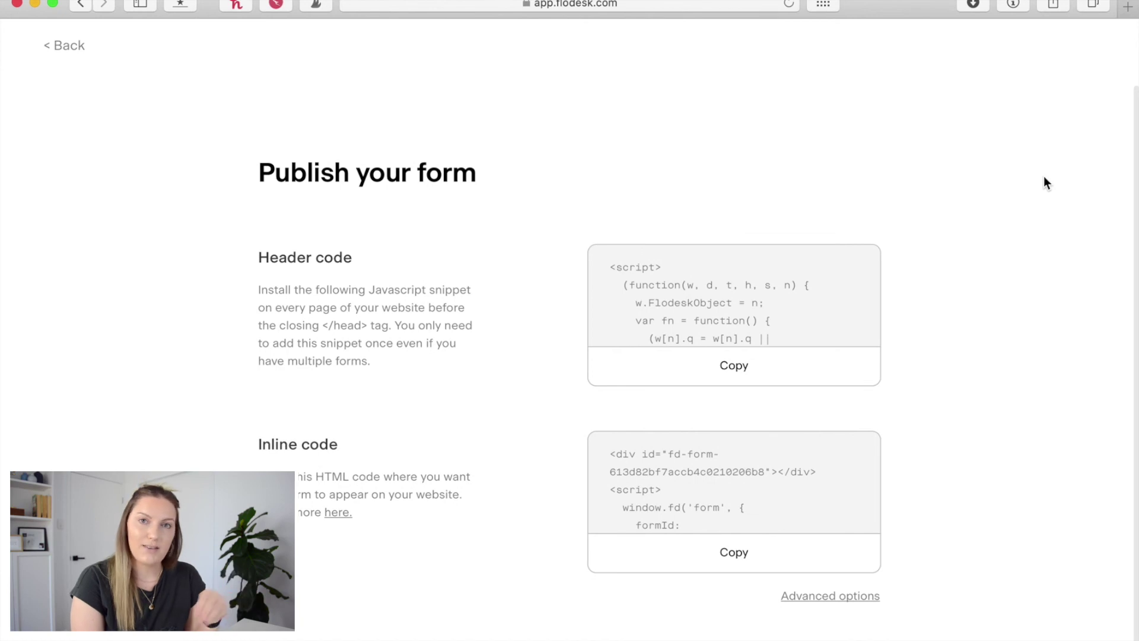